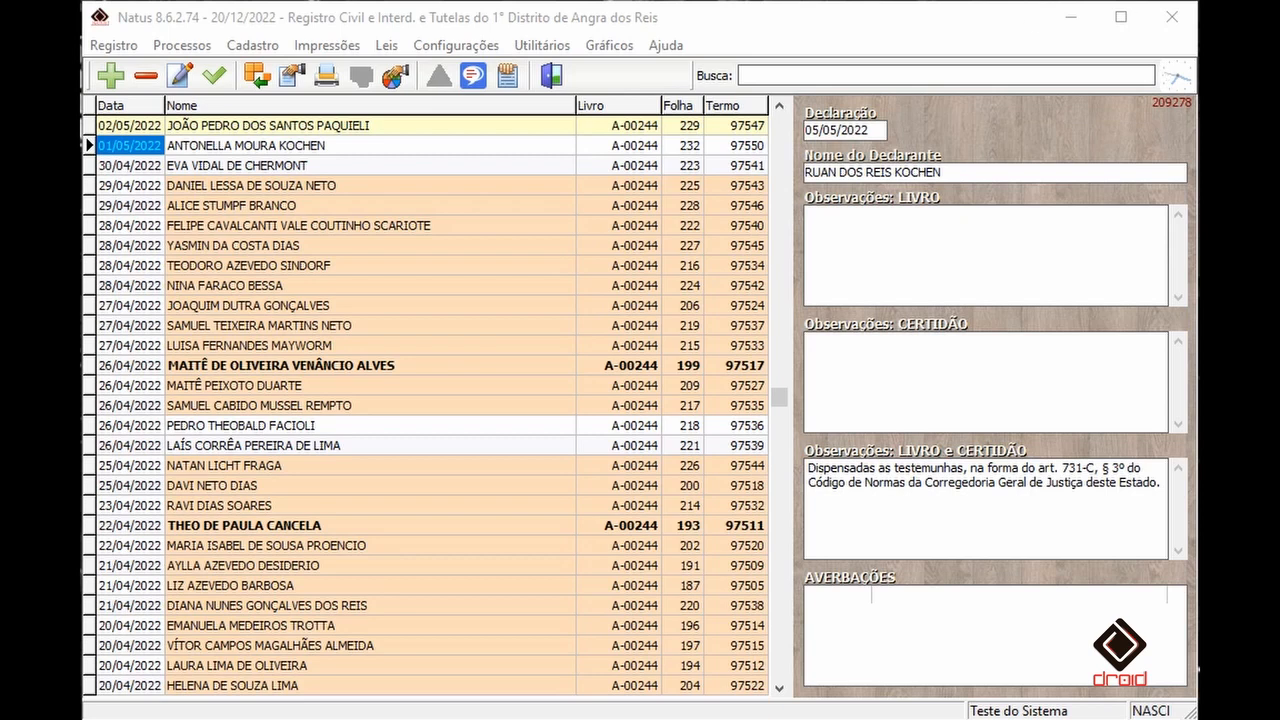
- Select the 29/04/2022 birth record, folha 225, in the register list
click(127, 48)
click(358, 438)
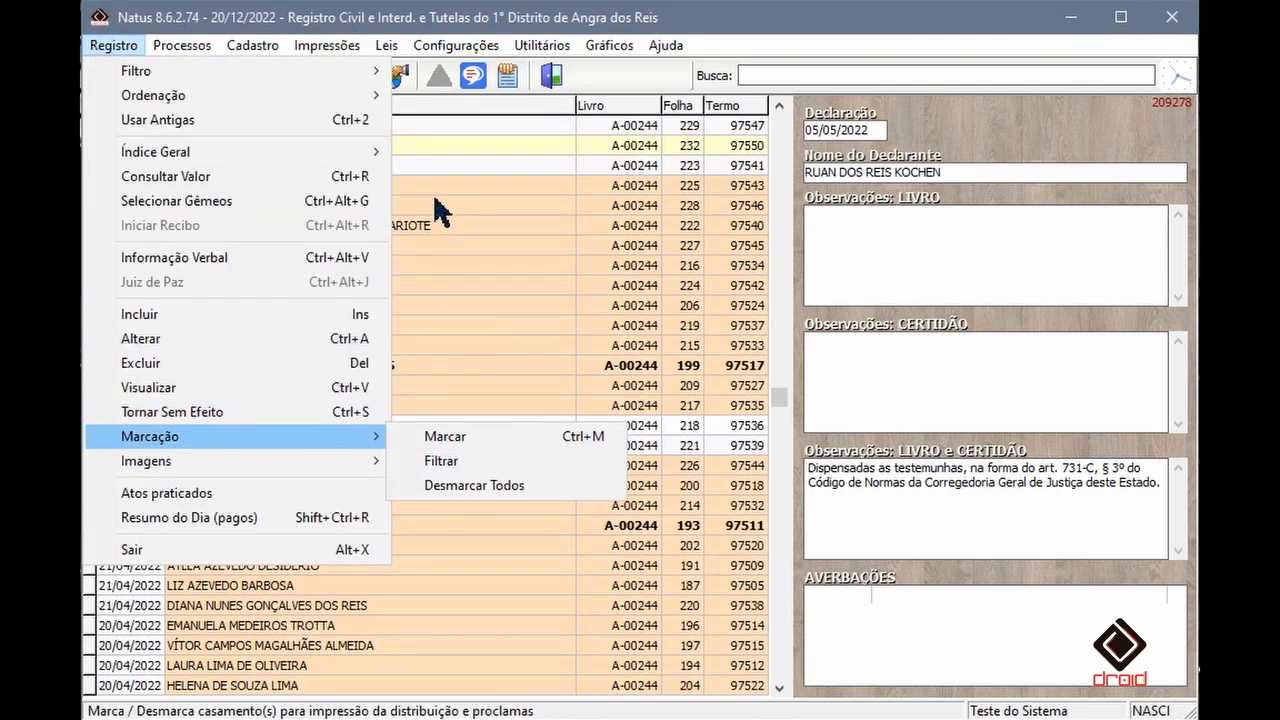
click(425, 163)
click(143, 185)
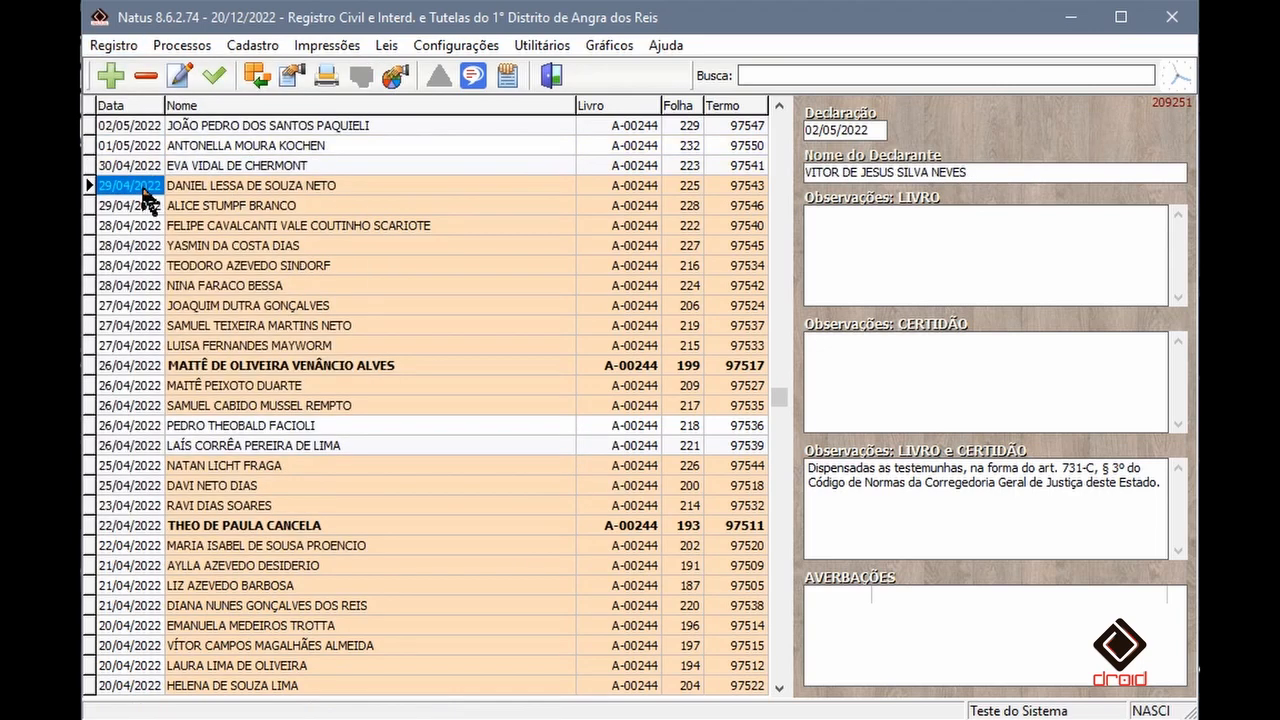
- Export the SIRC movement XML for the marked records and acknowledge the notice
click(269, 47)
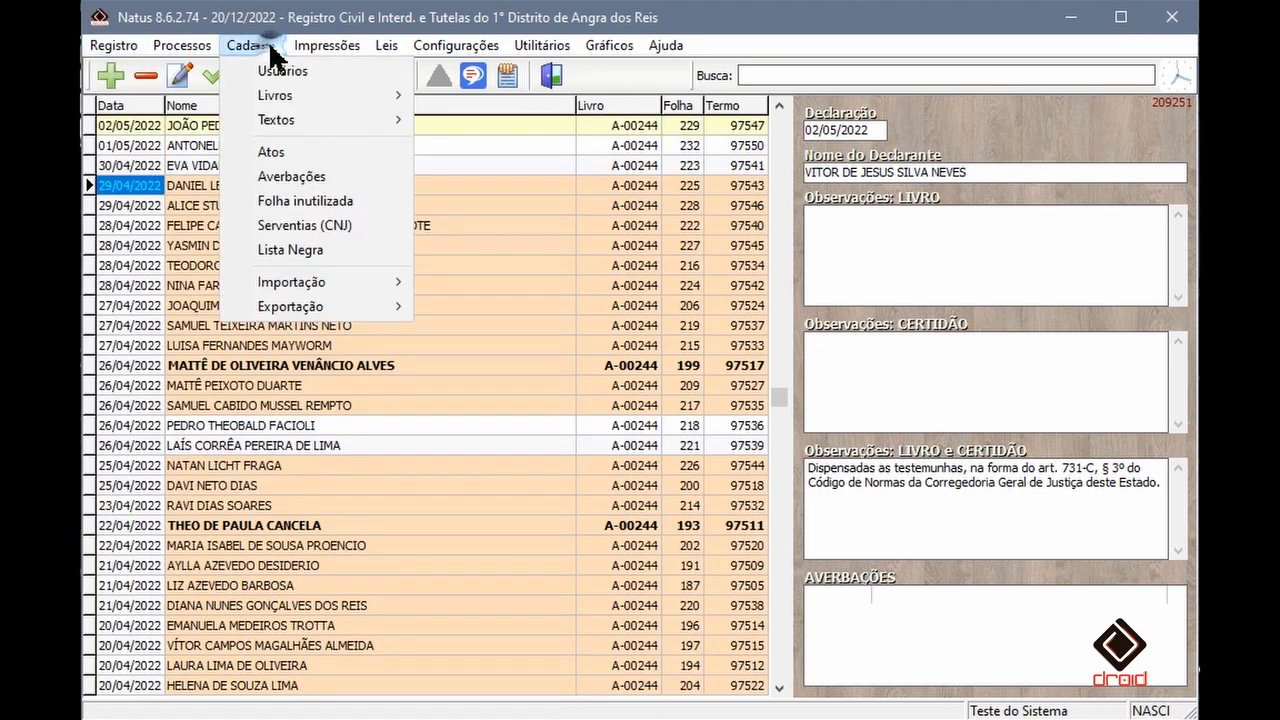
mouse_move(380, 306)
mouse_move(522, 362)
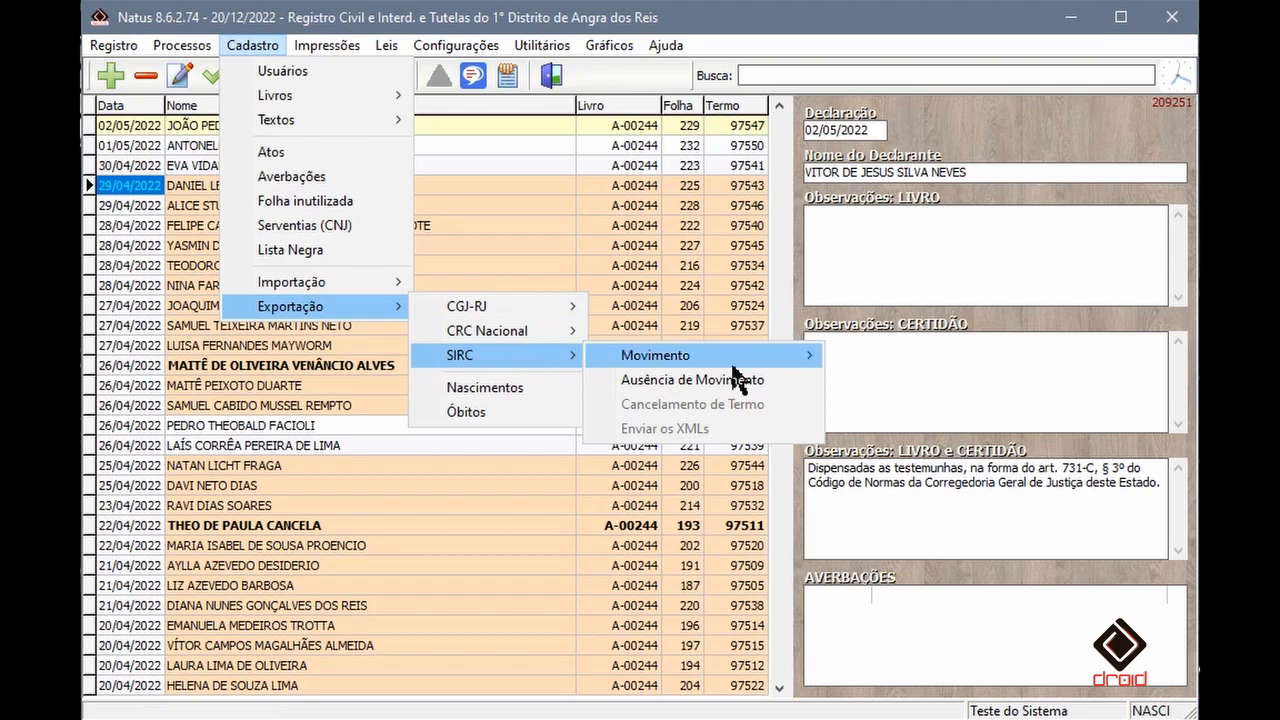
mouse_move(771, 368)
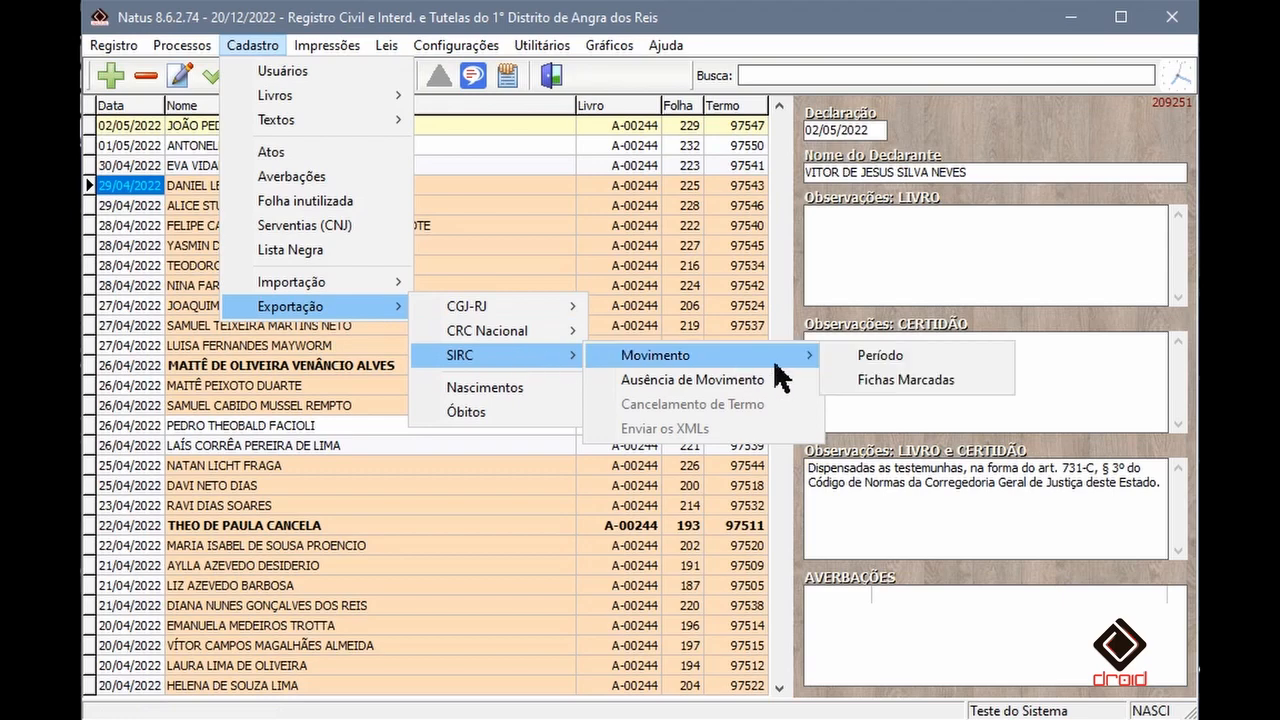
click(916, 381)
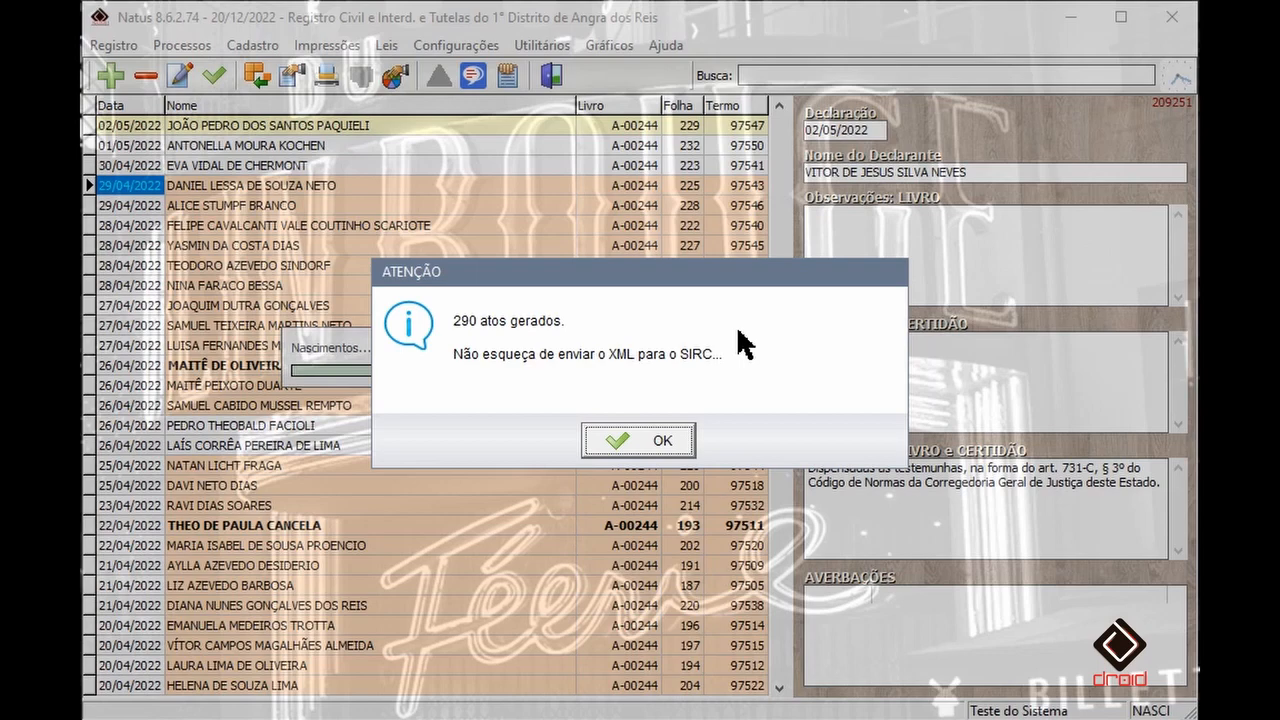
click(656, 440)
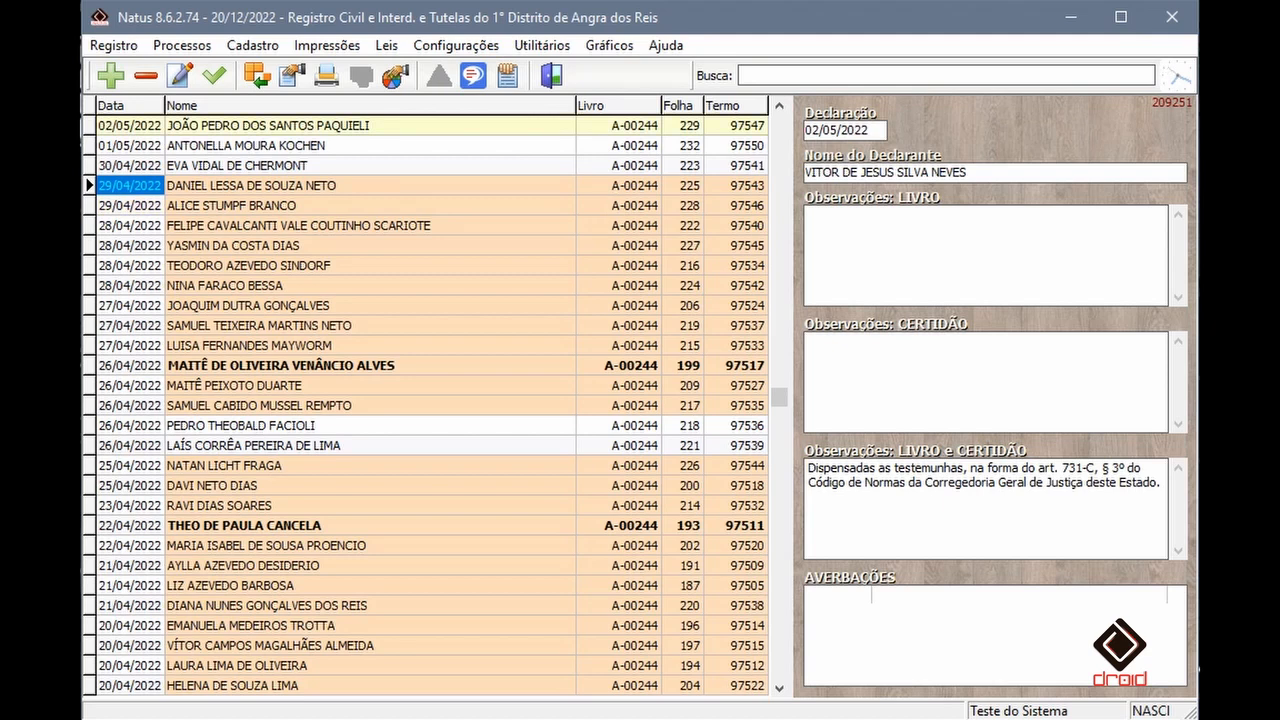
- Open the selected birth record for editing and switch to the mother's data
double_click(136, 200)
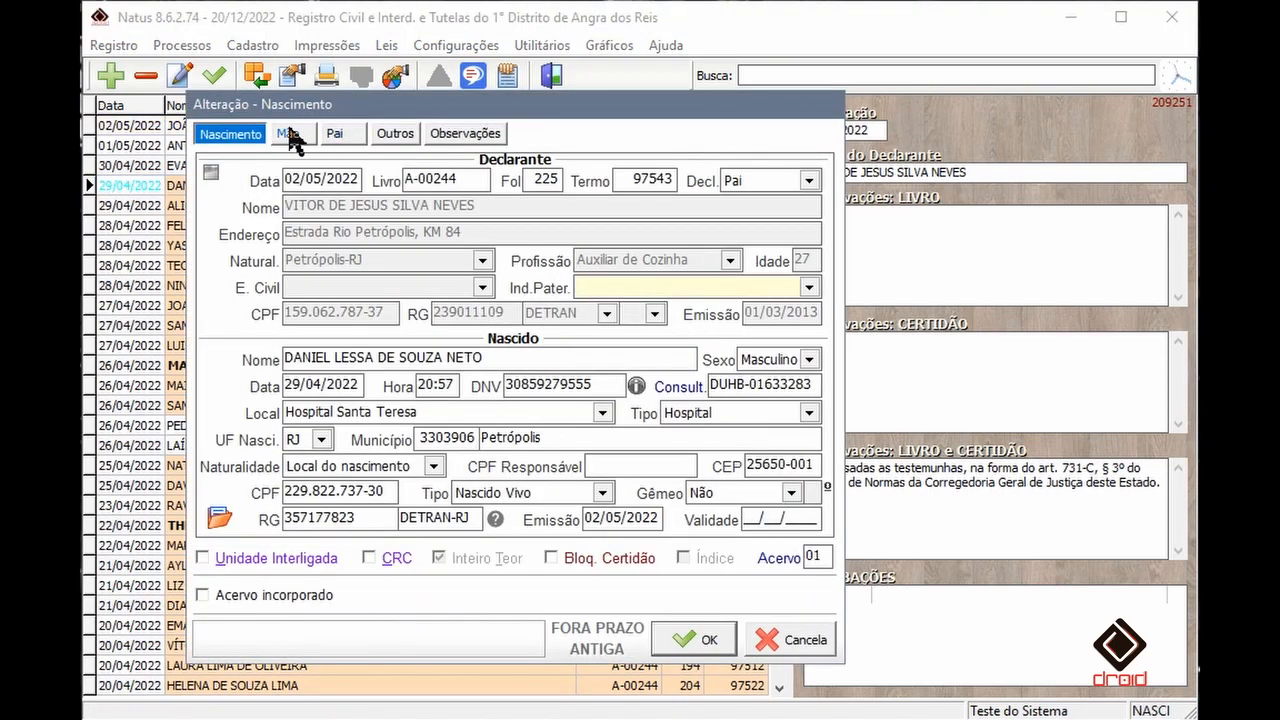
click(289, 133)
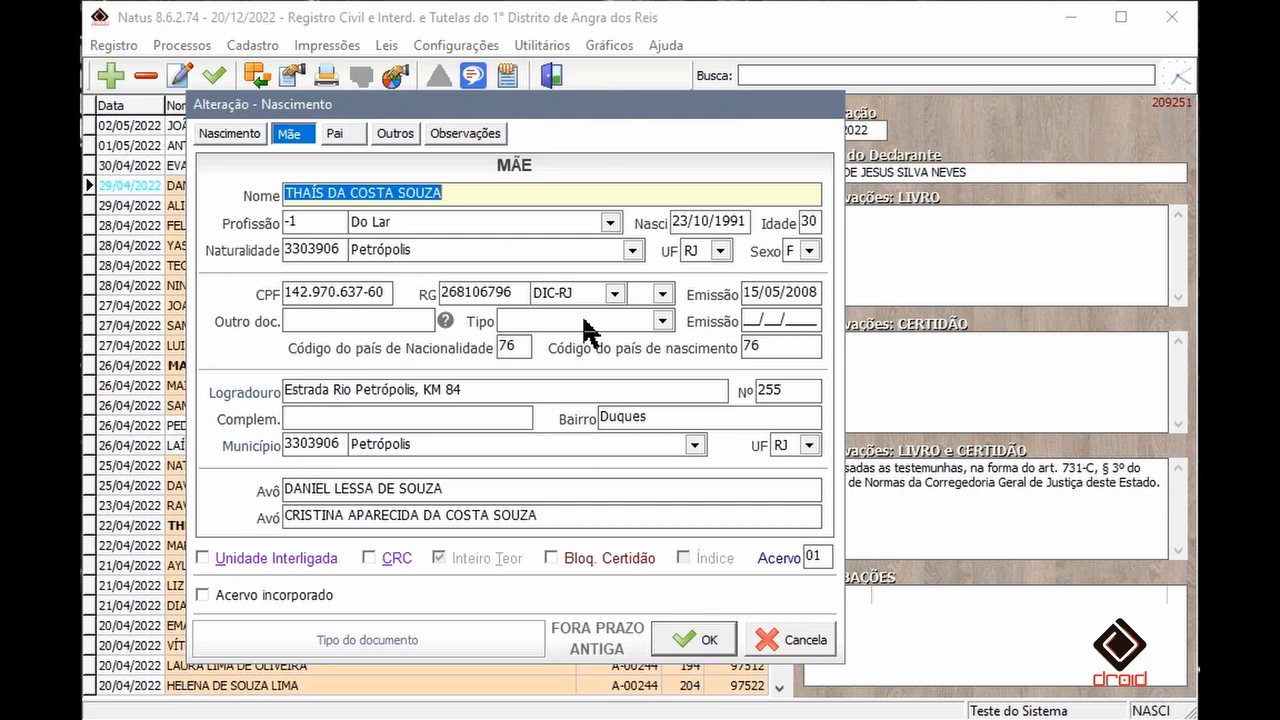
- Try entering dummy text as the mother's other document with type Certidão de Nascimento, then clear the field
click(364, 320)
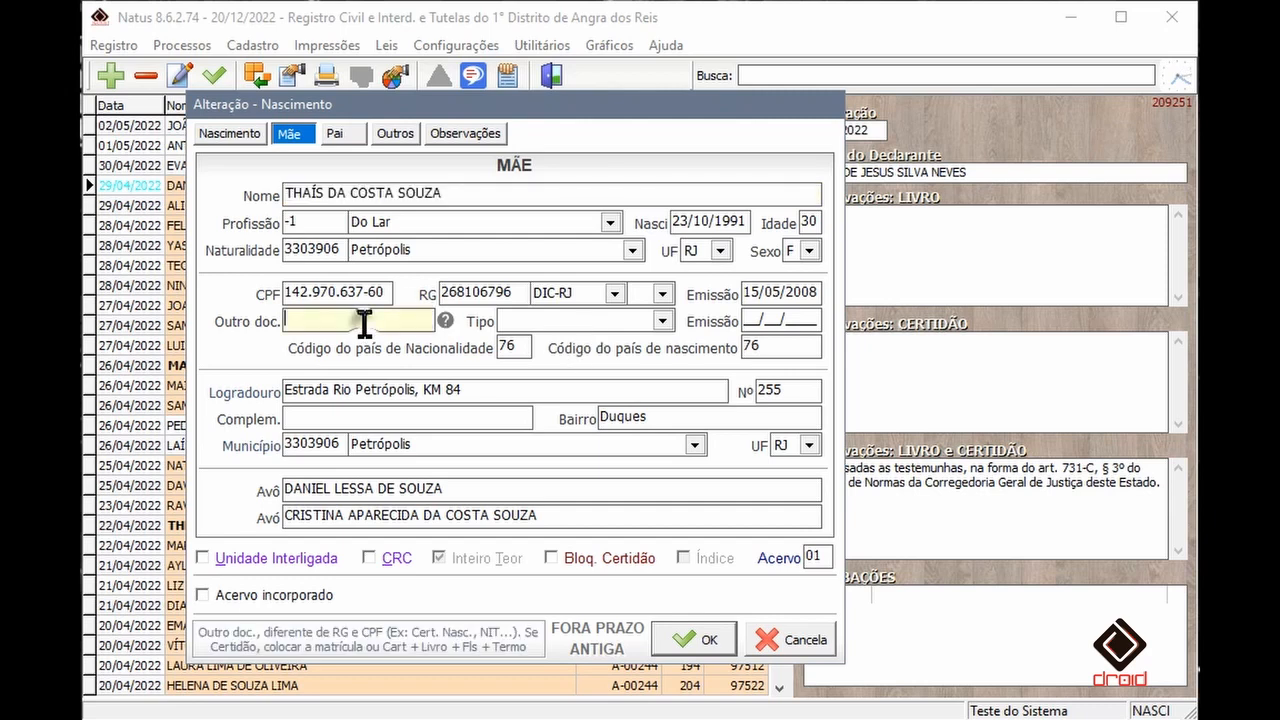
text(ASASASAS)
key(Tab)
click(662, 320)
scroll(625, 405, down, 2)
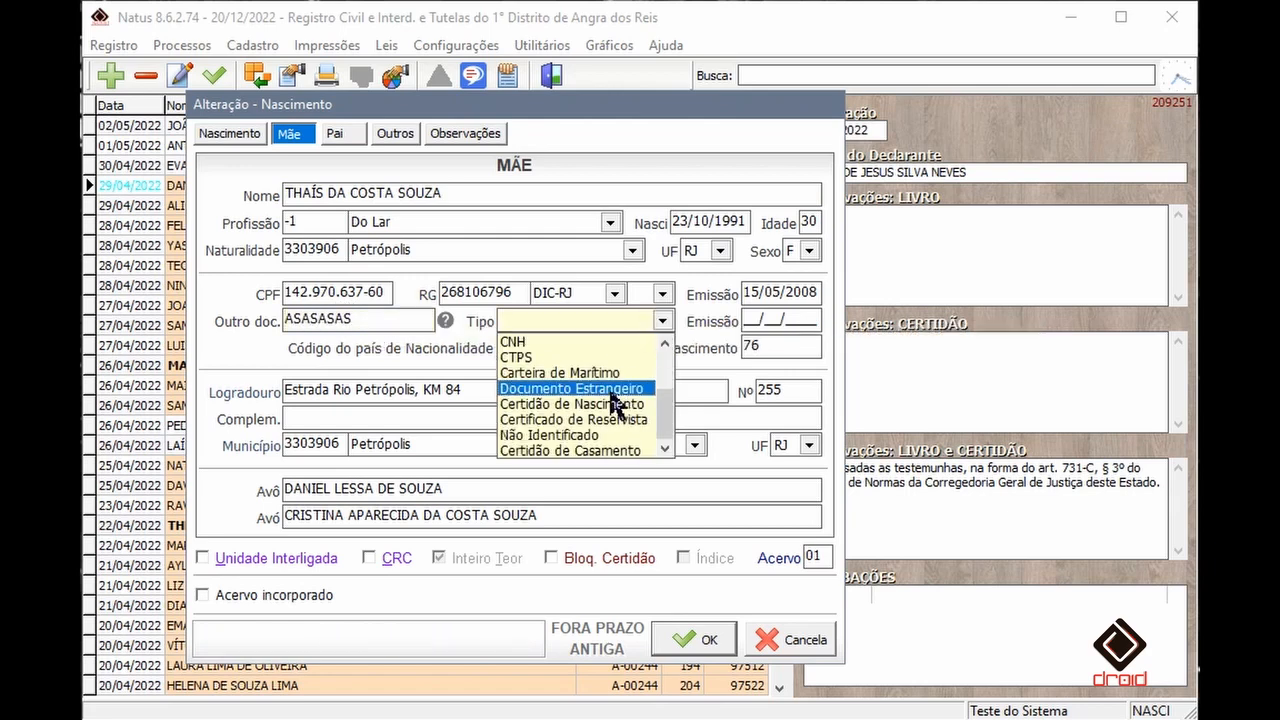
click(615, 404)
key(shift+Tab)
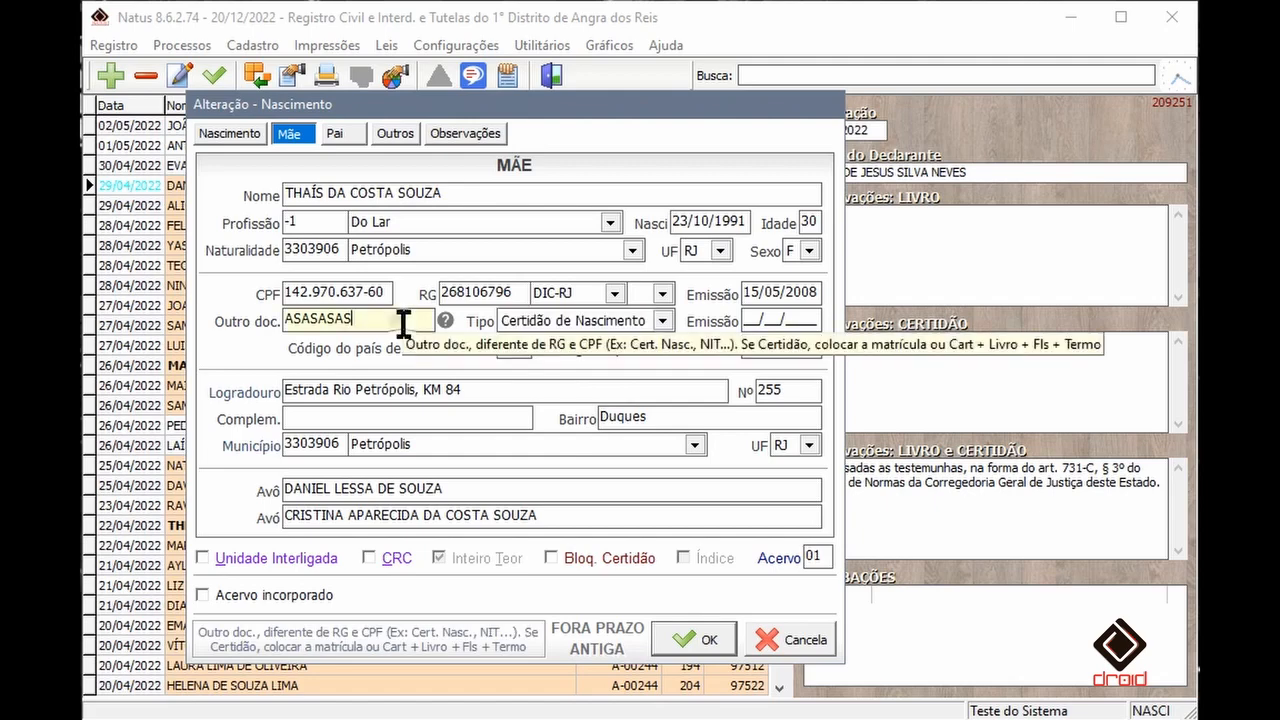
key(Delete)
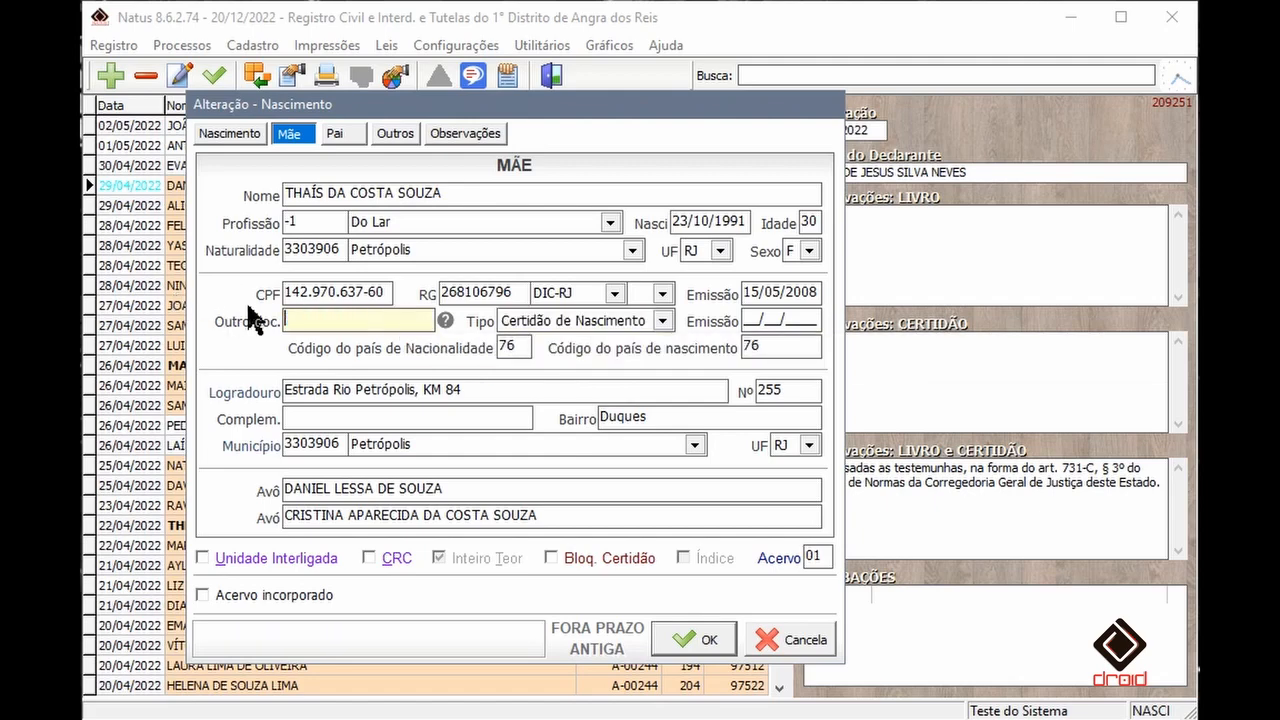
- Read the other-document format help, then open the formatted other-document entry and choose CTPS
click(446, 321)
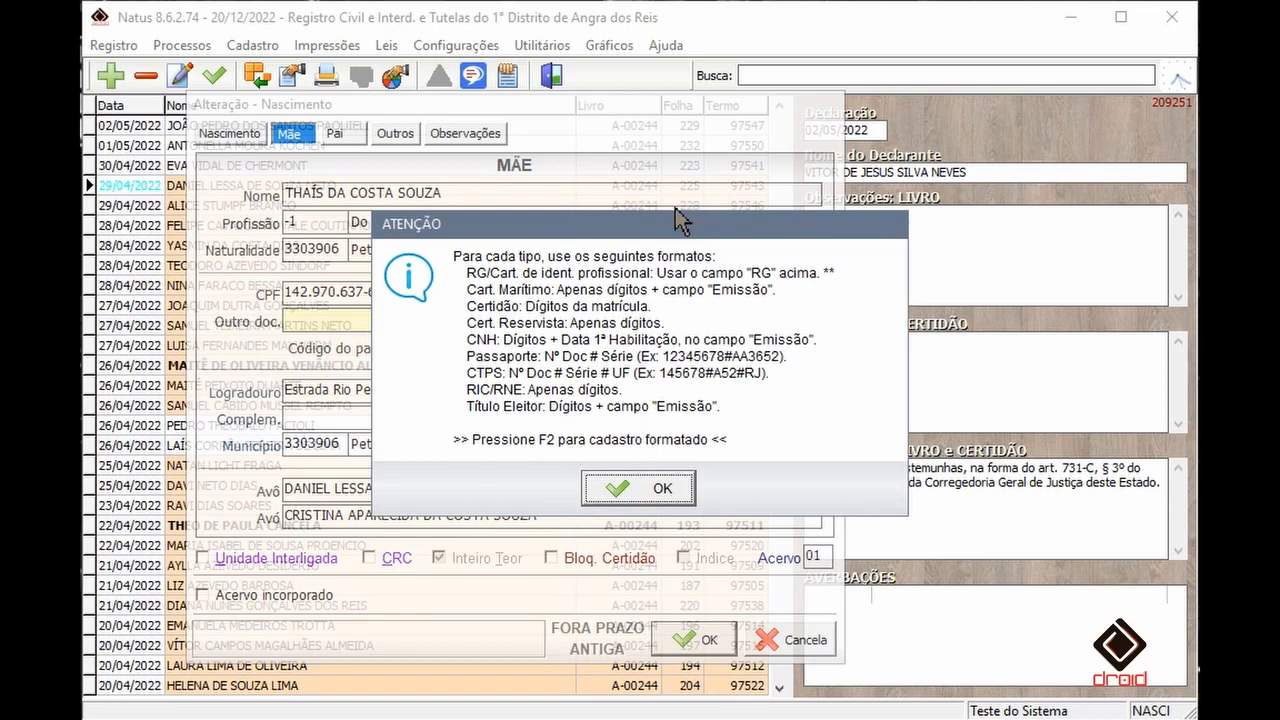
click(661, 497)
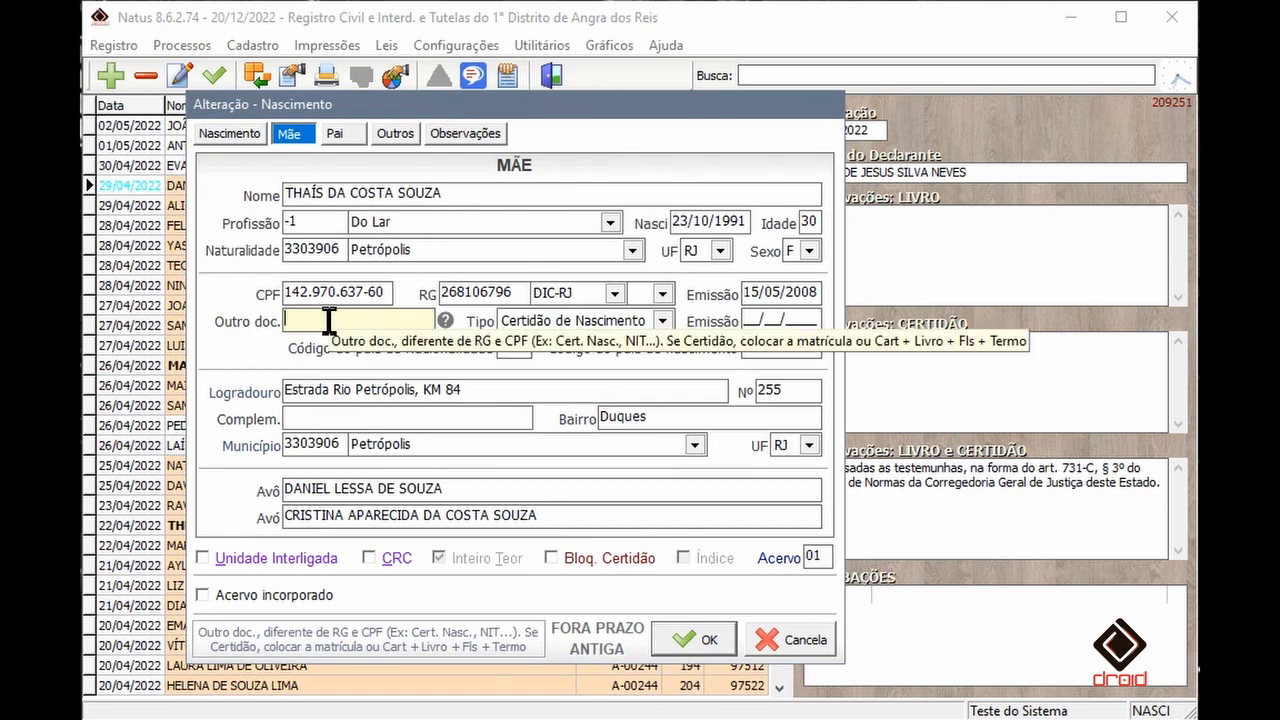
double_click(328, 320)
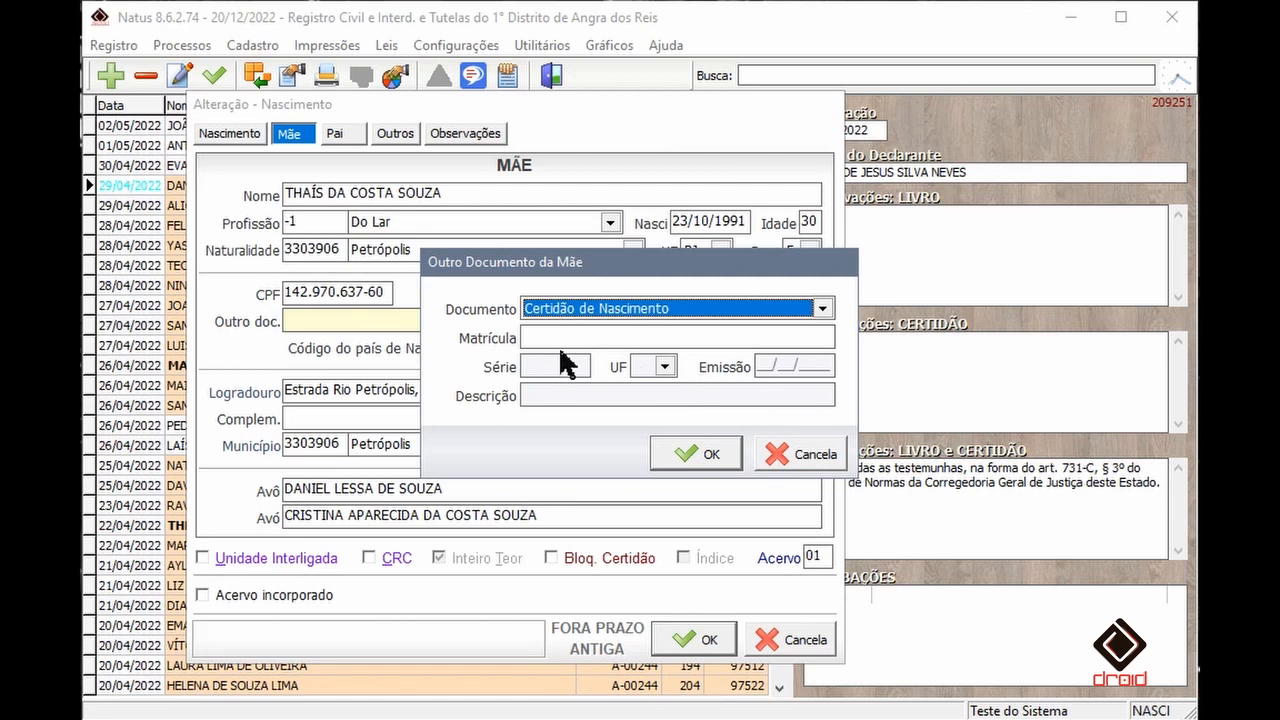
key(Down)
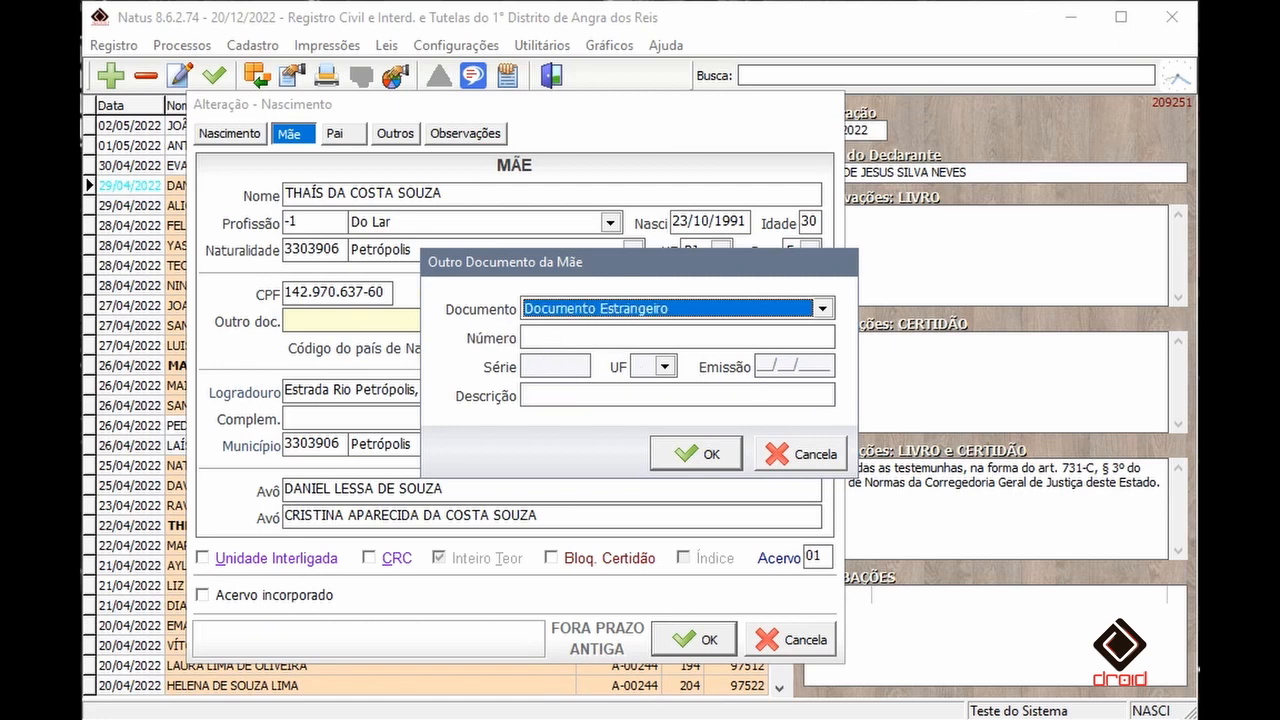
key(Down)
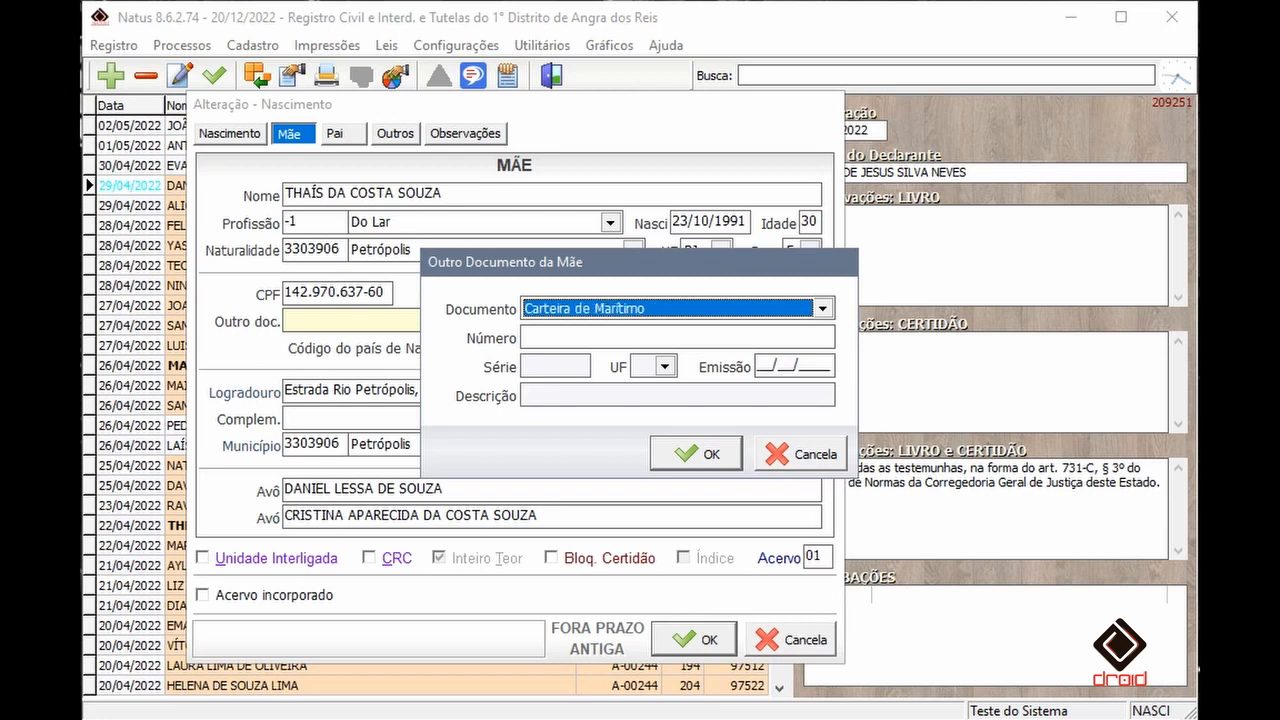
key(Down)
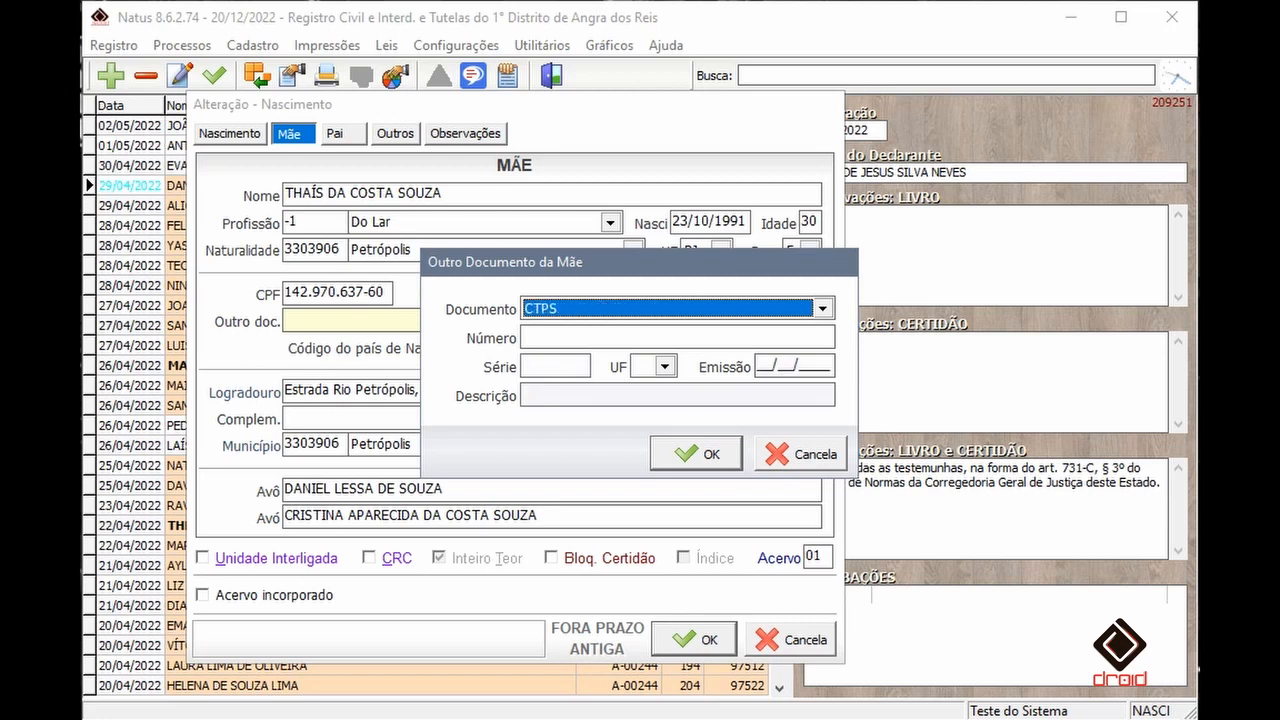
- Enter the CTPS number and series, UF RJ and issue date 20/10/2020, and confirm the document
key(Tab)
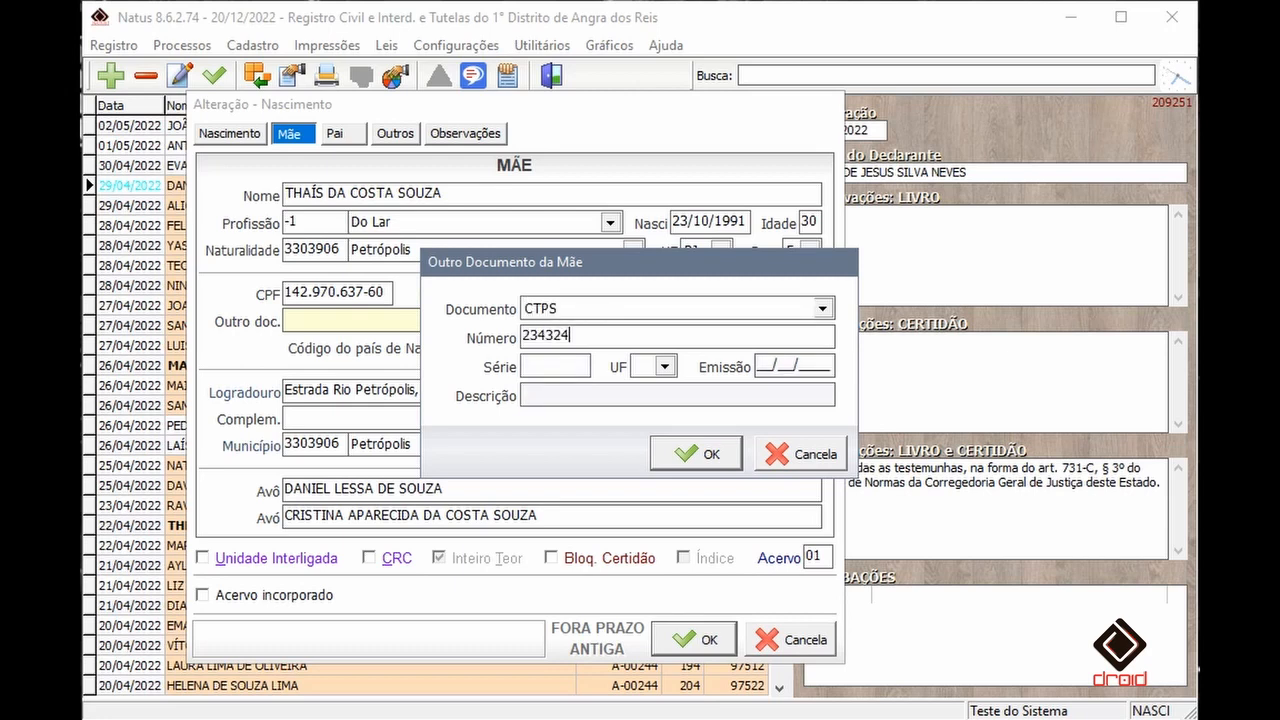
key(Tab)
key(Tab)
key(Tab)
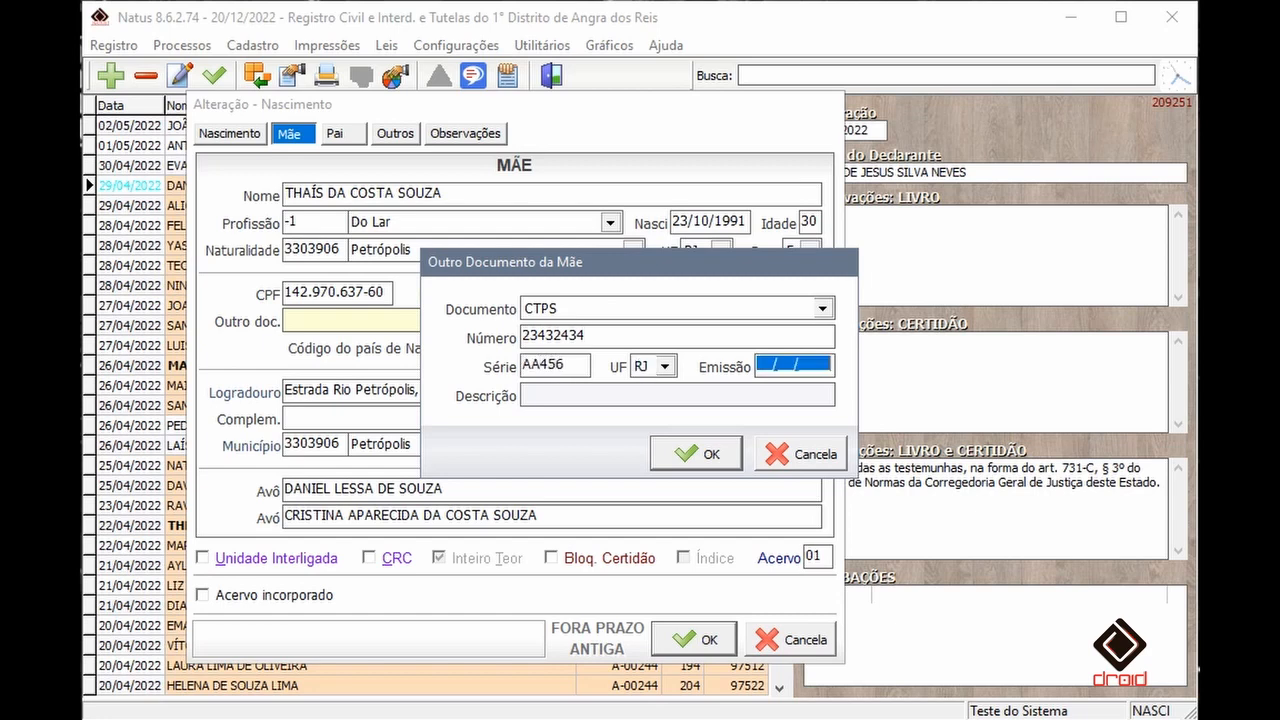
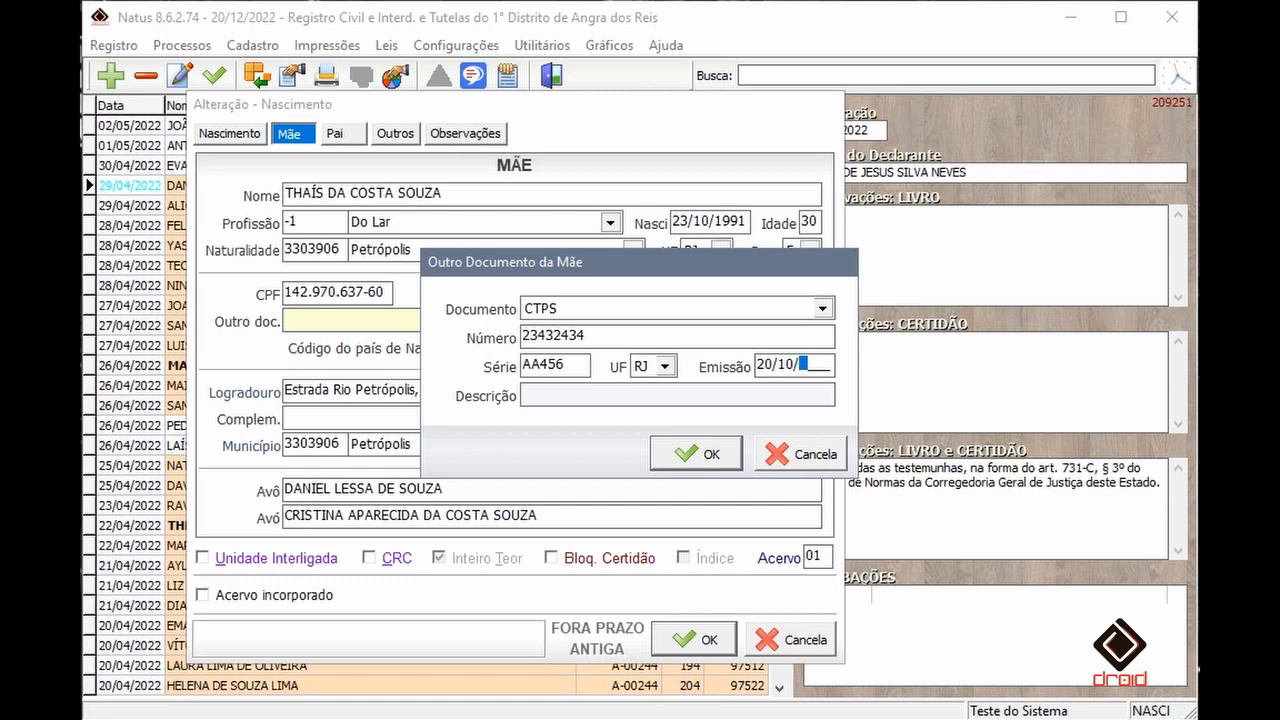
click(709, 453)
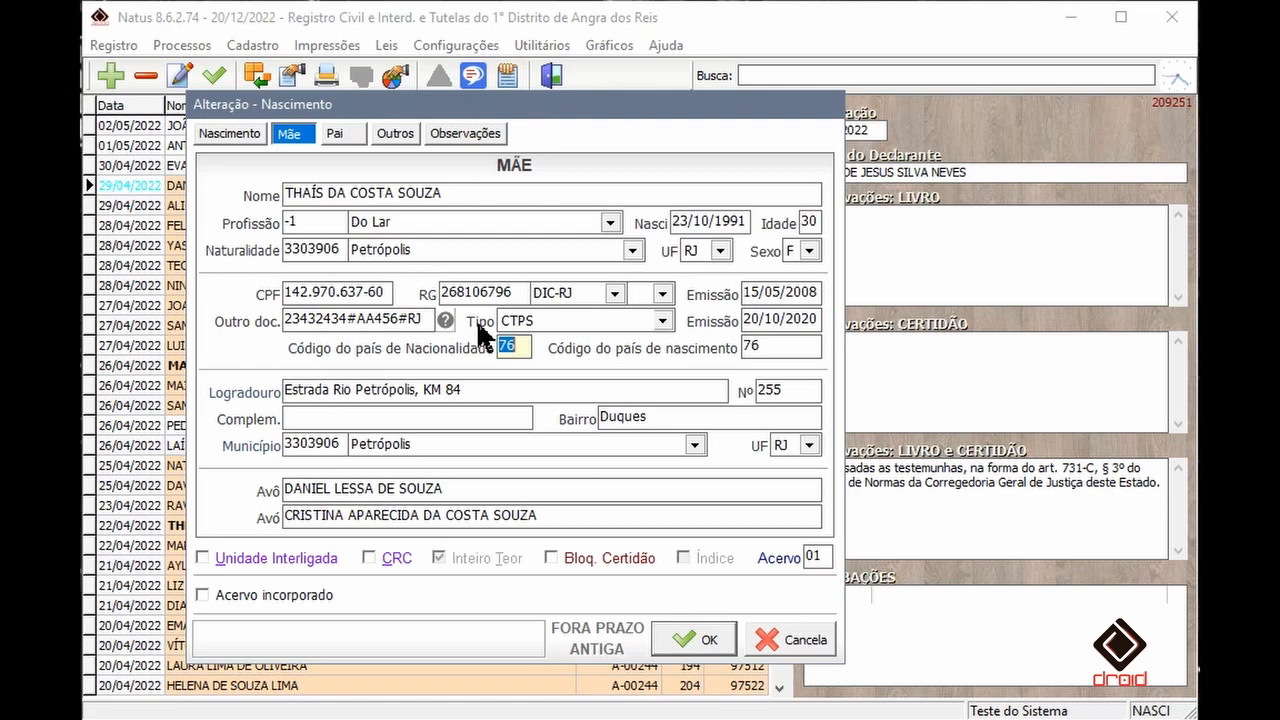
- Convert the free-text RG issuer 'bombeiro' to the SIRC standard CBM - Corpo de Bombeiros (33)
click(478, 292)
key(Tab)
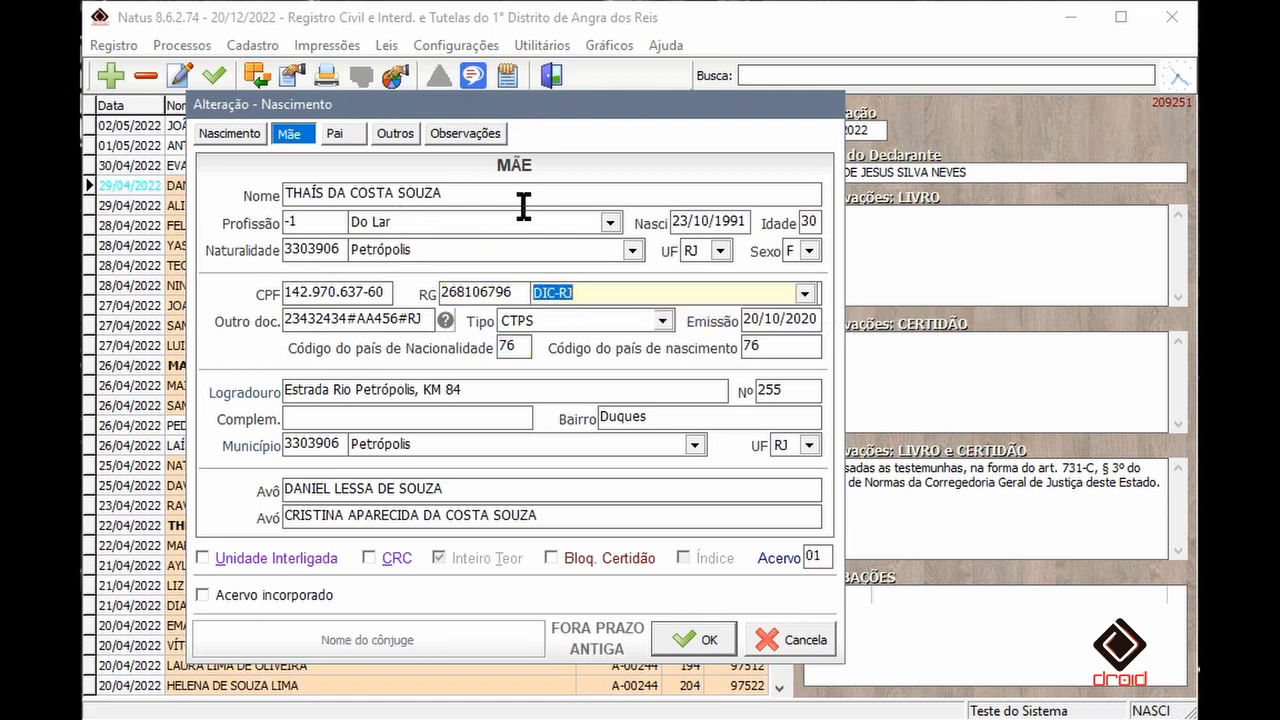
click(643, 292)
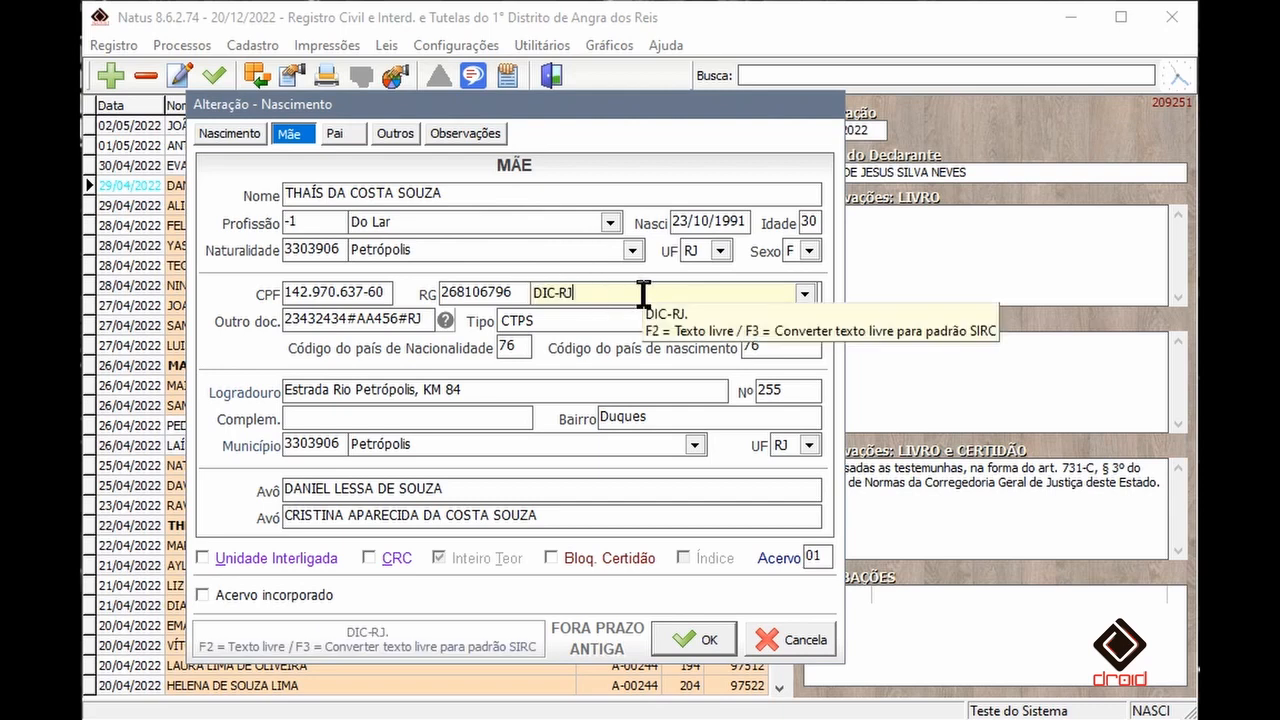
double_click(643, 292)
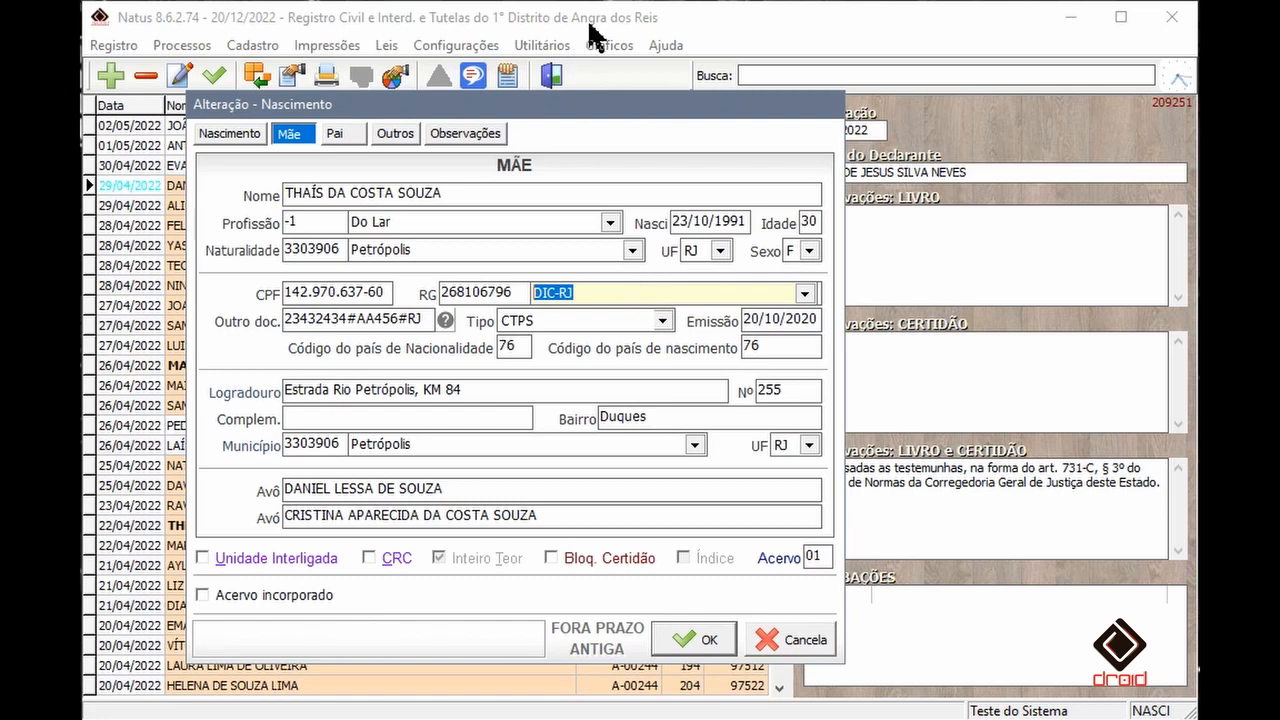
text(bombeiro)
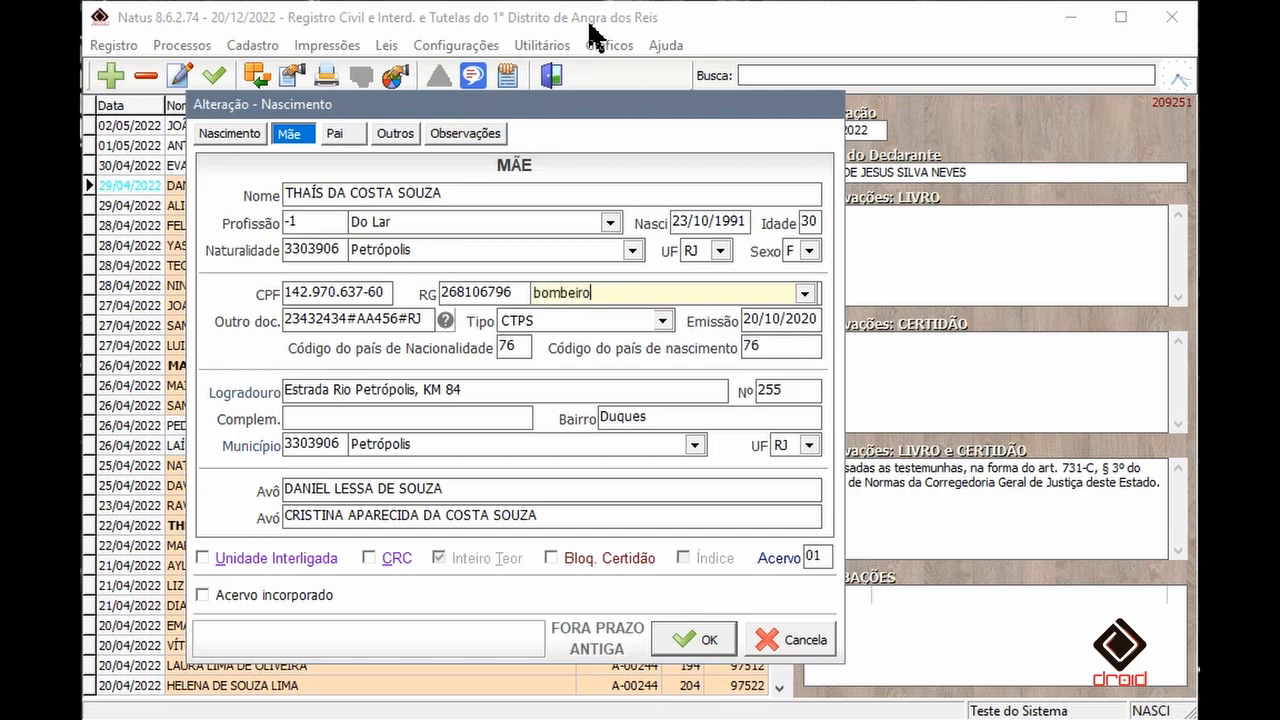
key(F3)
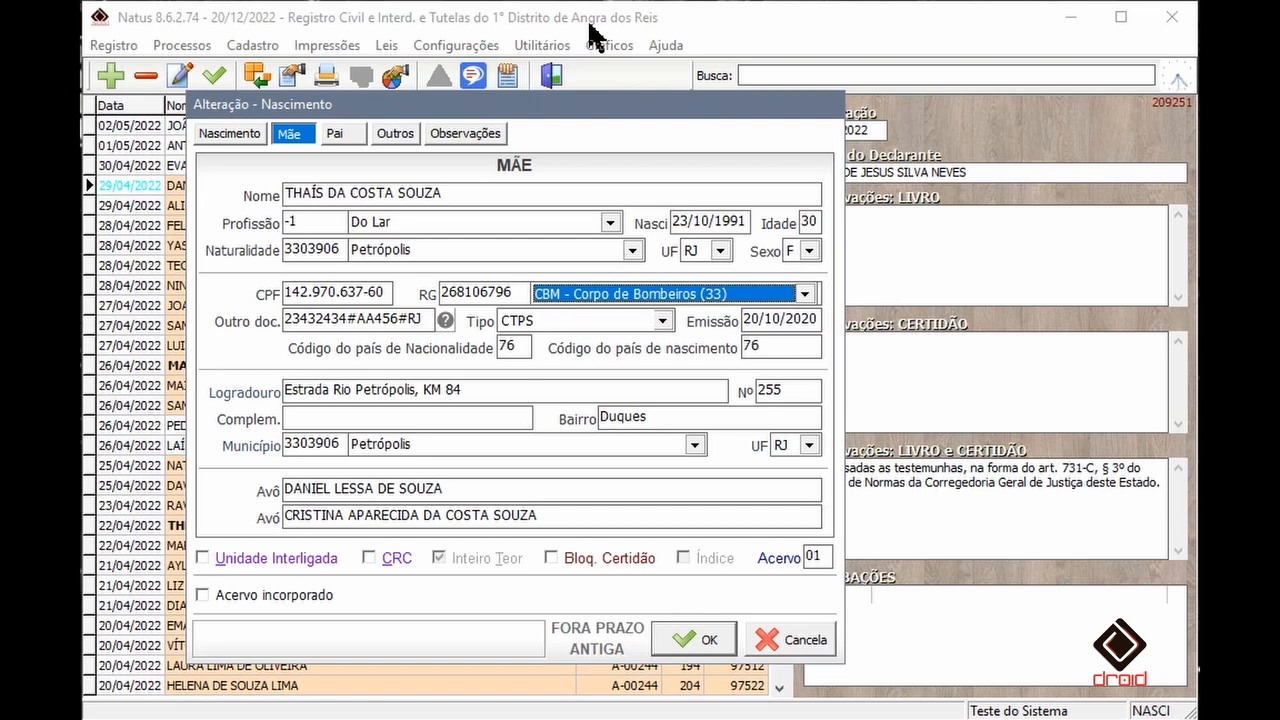
click(805, 293)
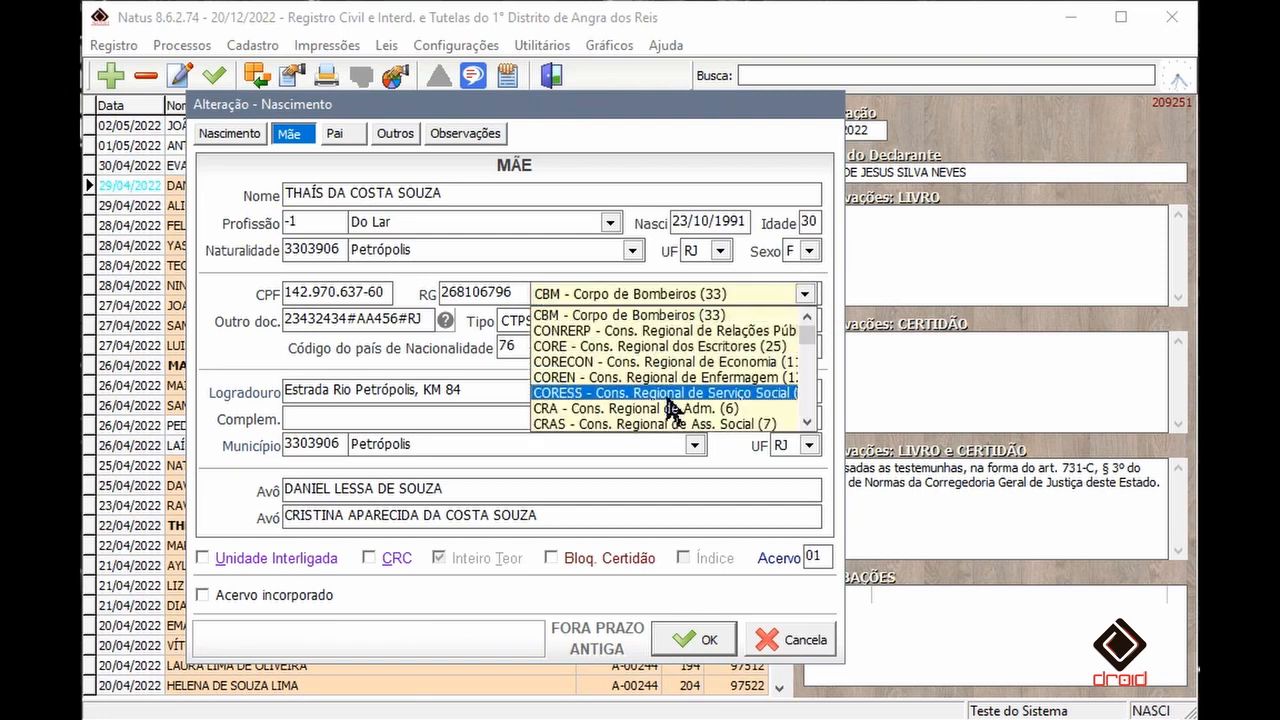
click(660, 315)
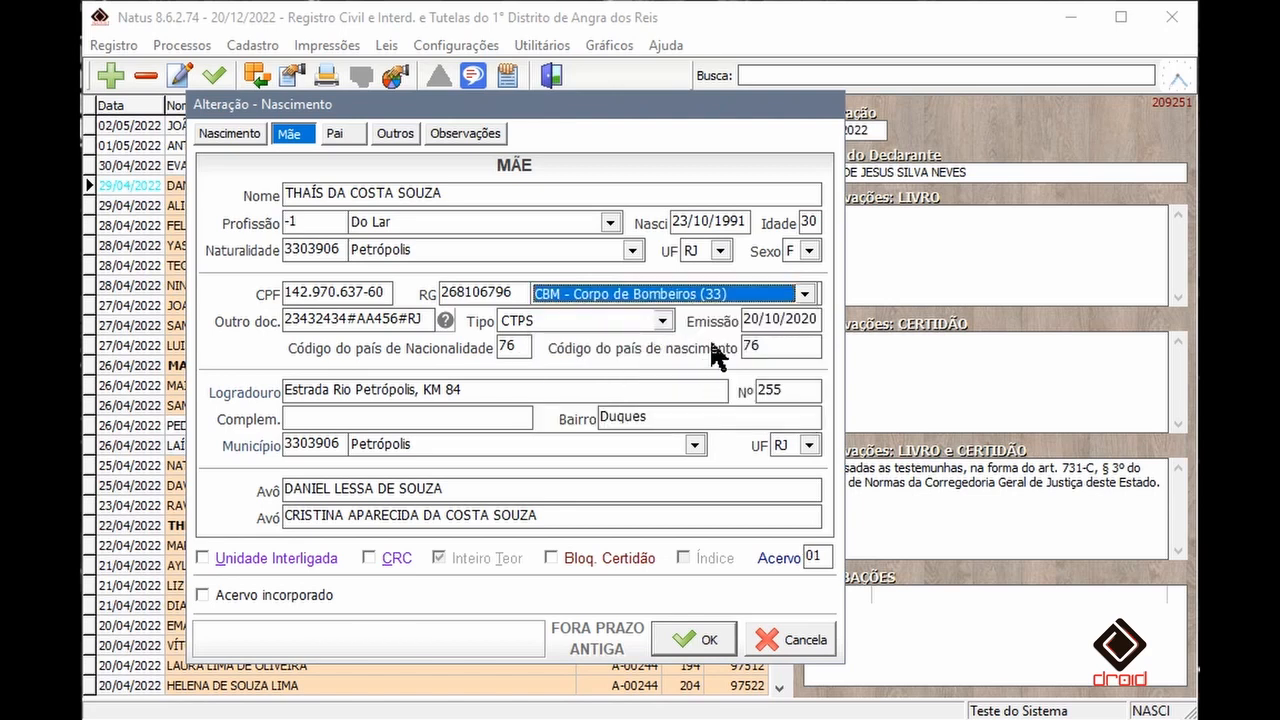
- Set the mother's RG issuer to DETRAN - Departamento de Trânsito (31) with UF RJ
key(F2)
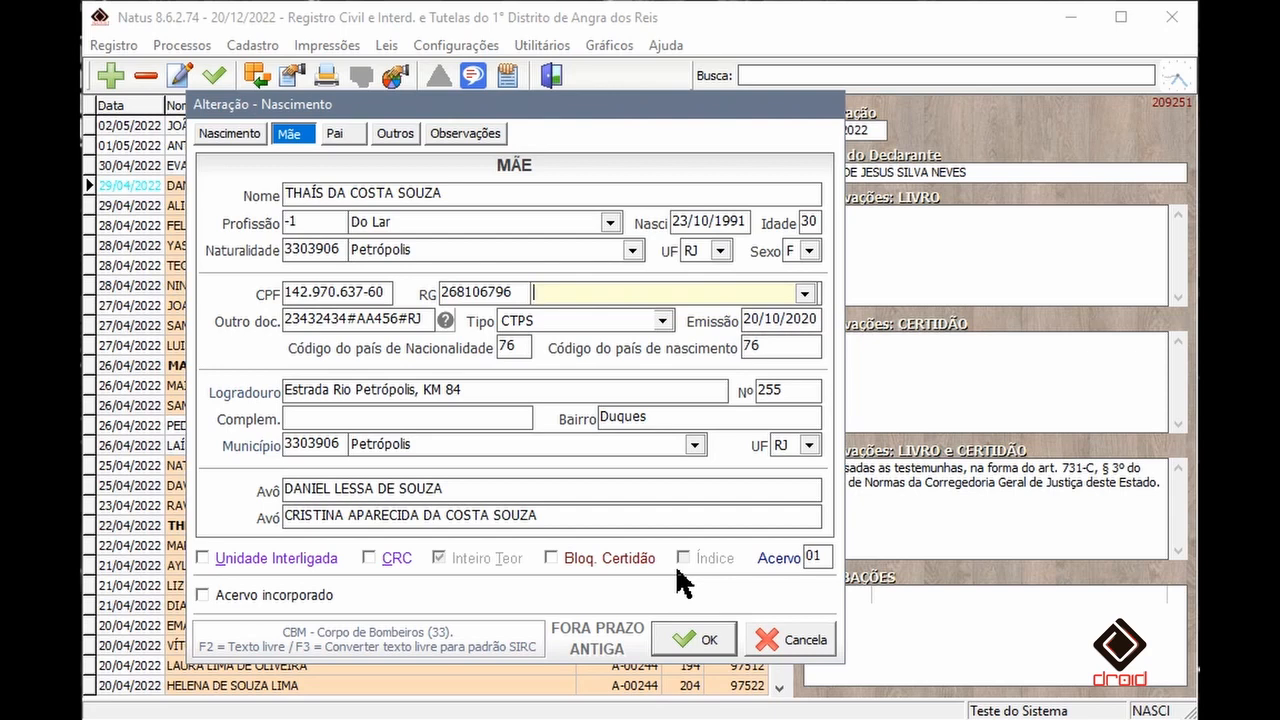
text(det)
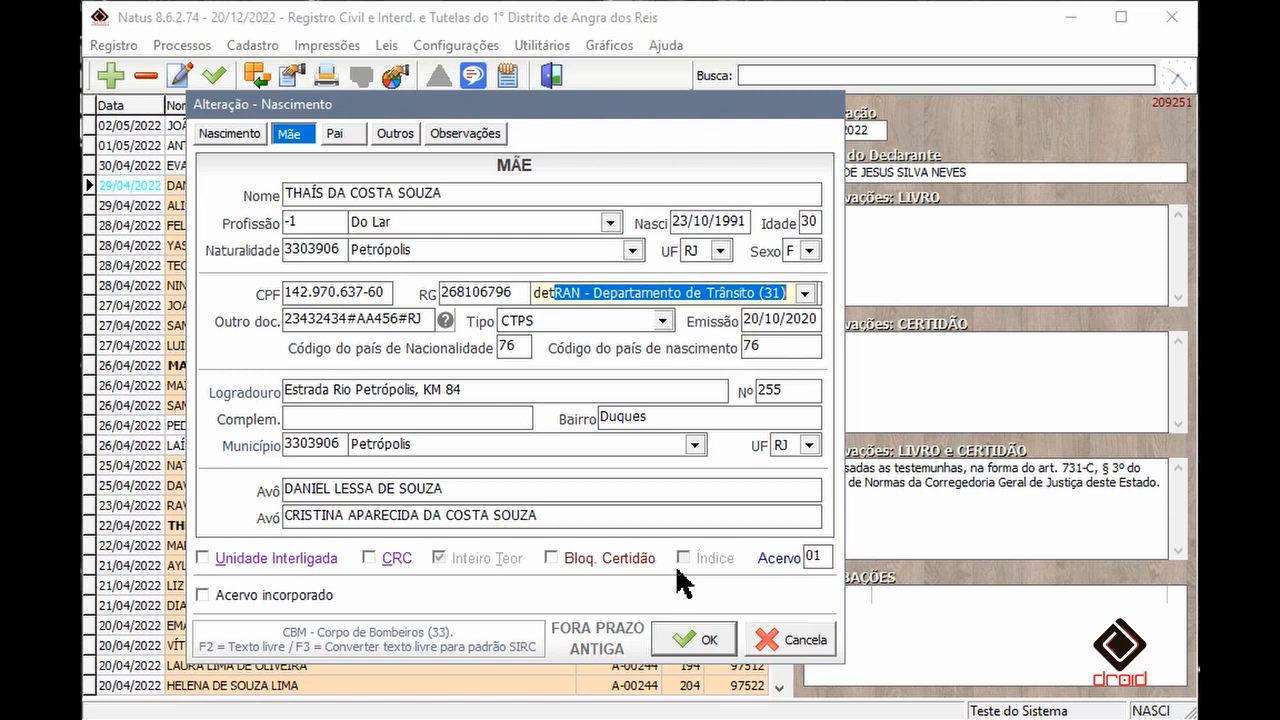
key(Tab)
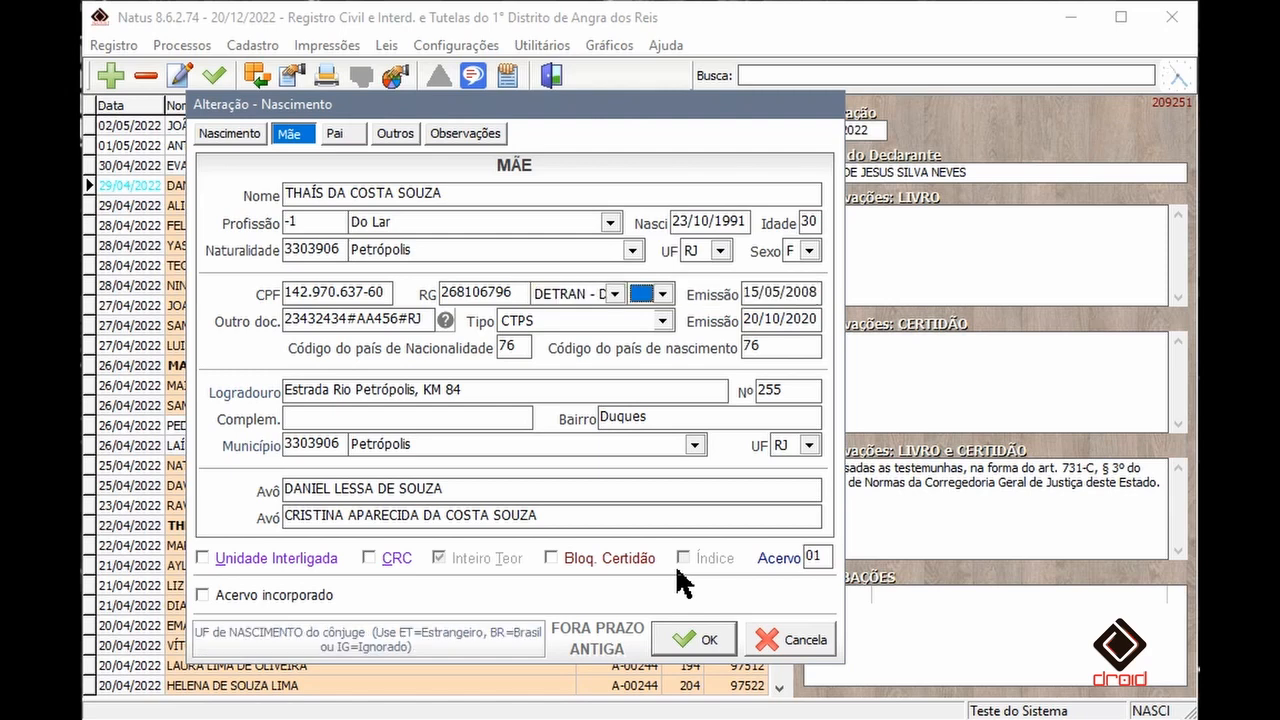
click(569, 296)
click(569, 293)
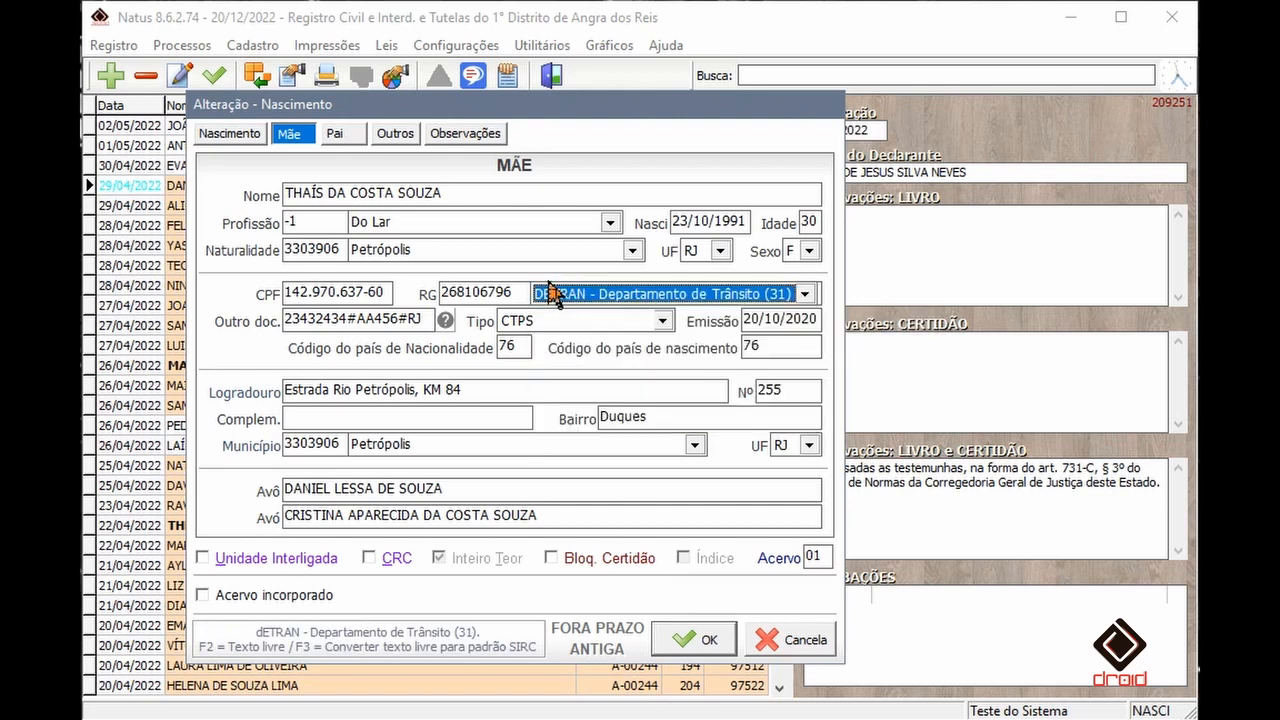
key(Tab)
text(RJ)
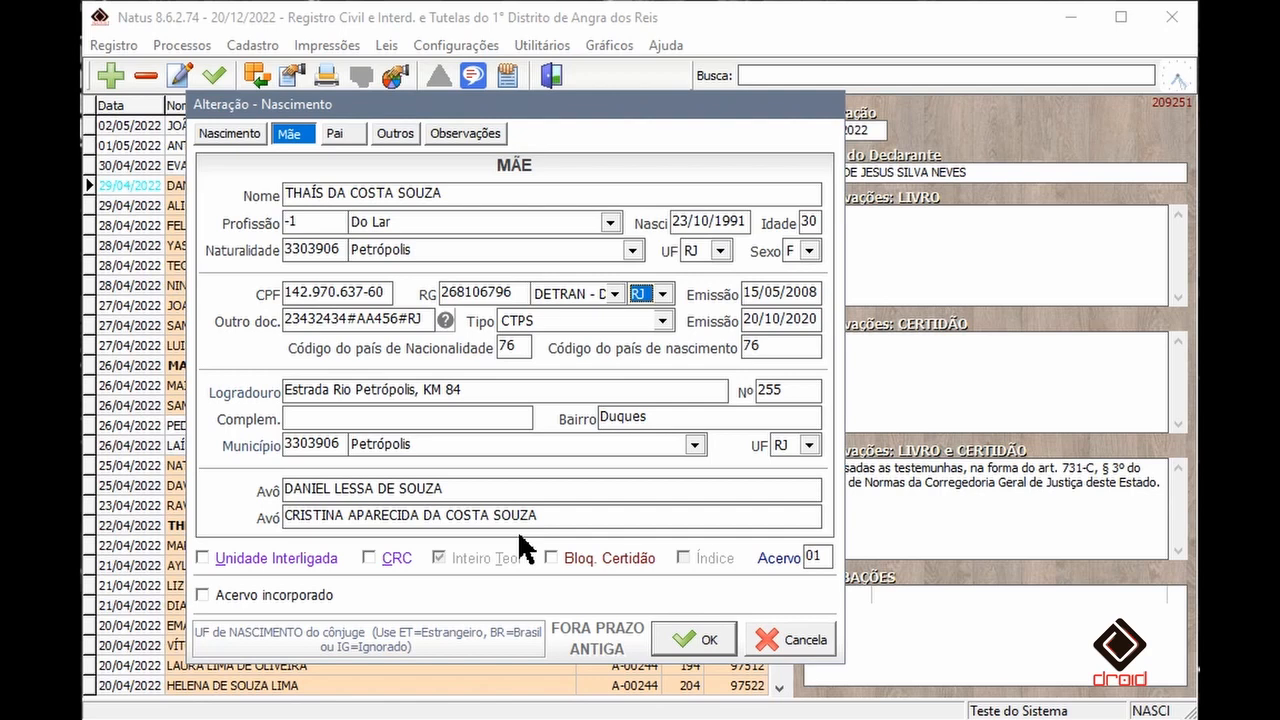
- Switch the mother's other-document type to CNH and back to CTPS
click(615, 296)
click(552, 316)
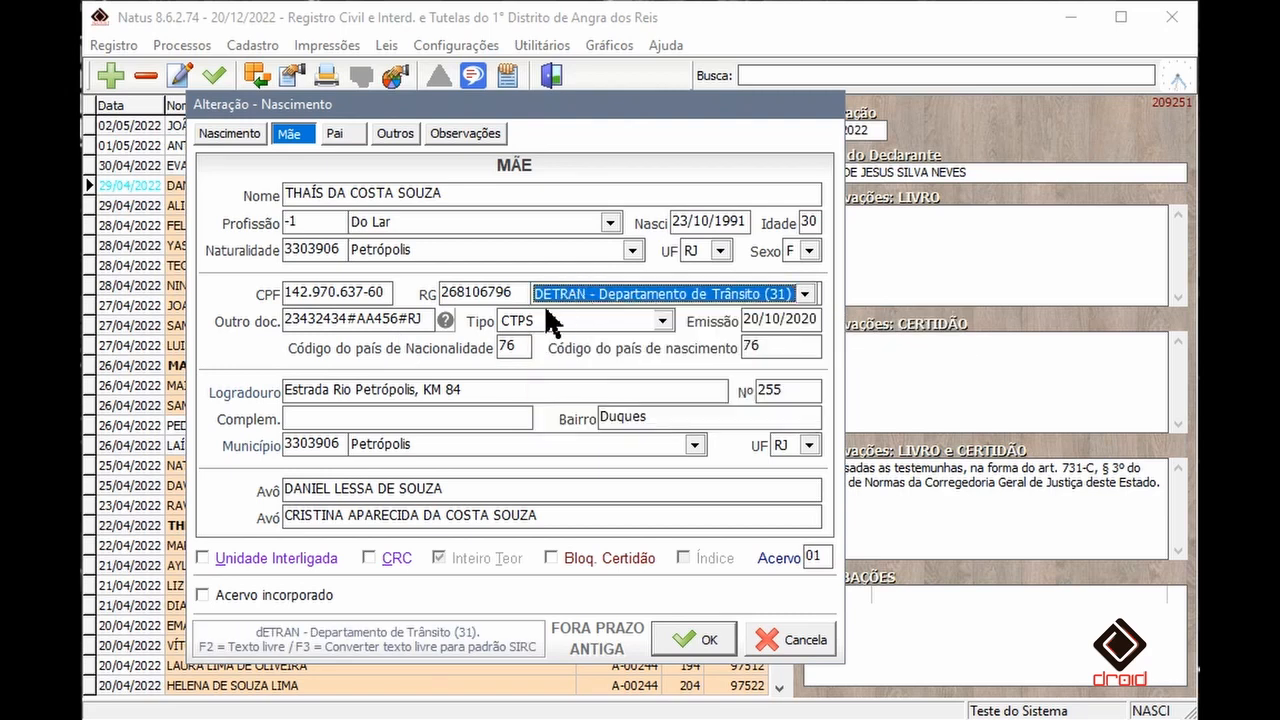
click(578, 322)
click(580, 334)
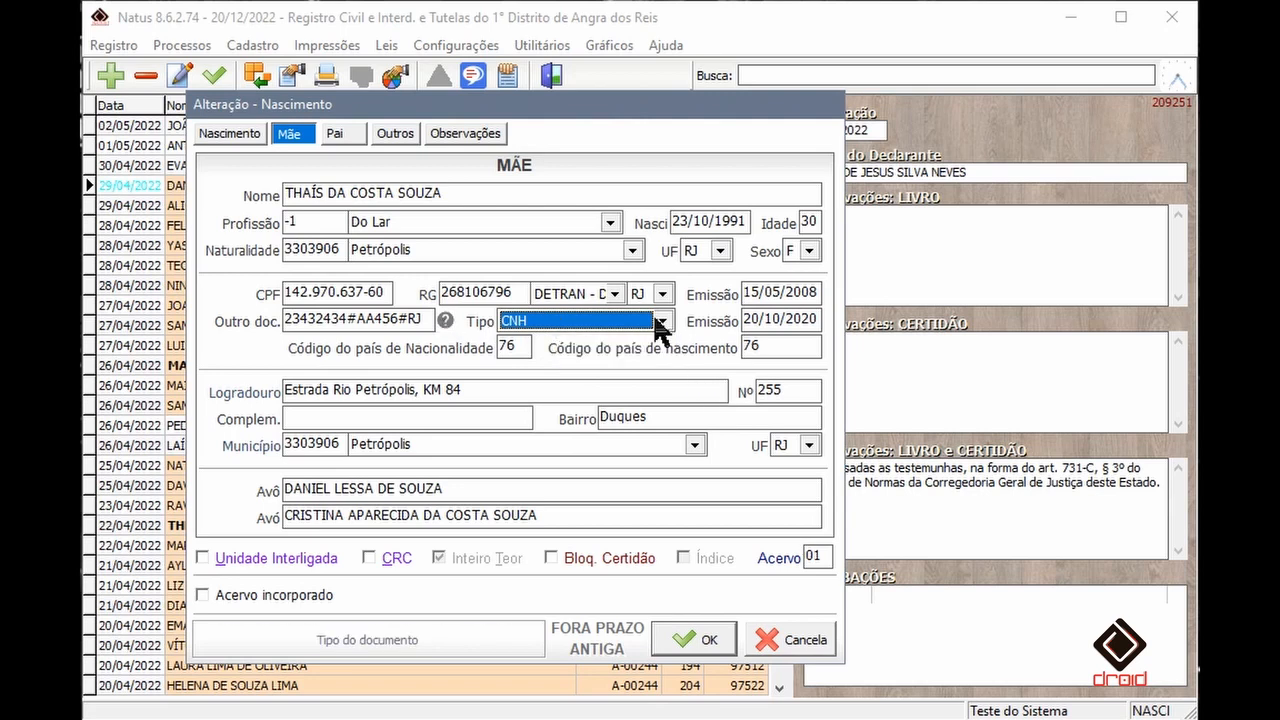
click(661, 321)
click(568, 358)
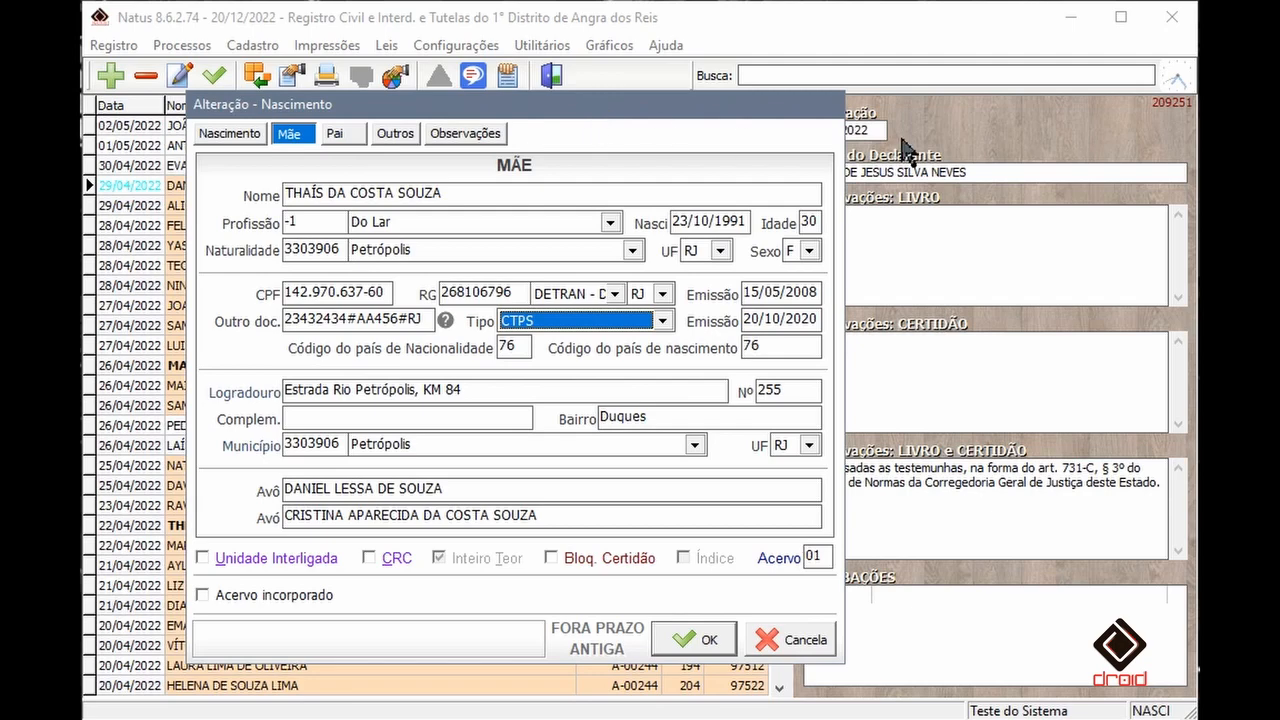
- Cancel the birth record edit and confirm discarding the changes
click(792, 640)
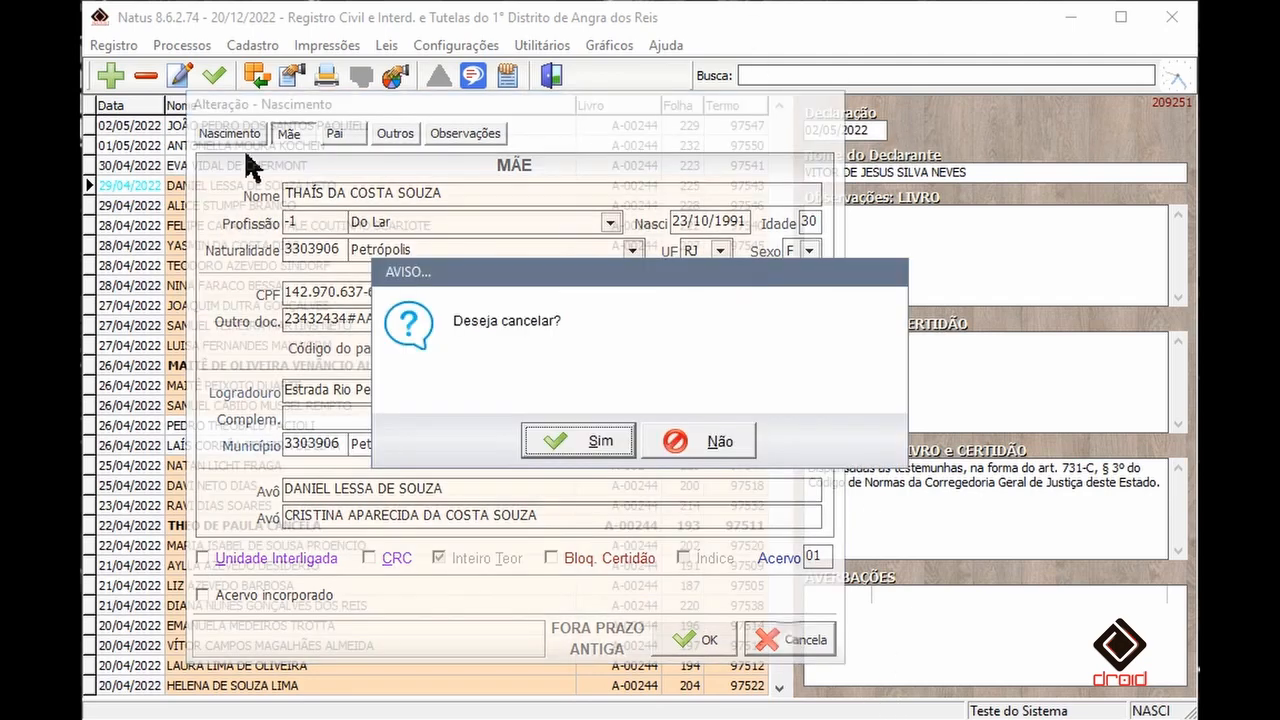
click(600, 442)
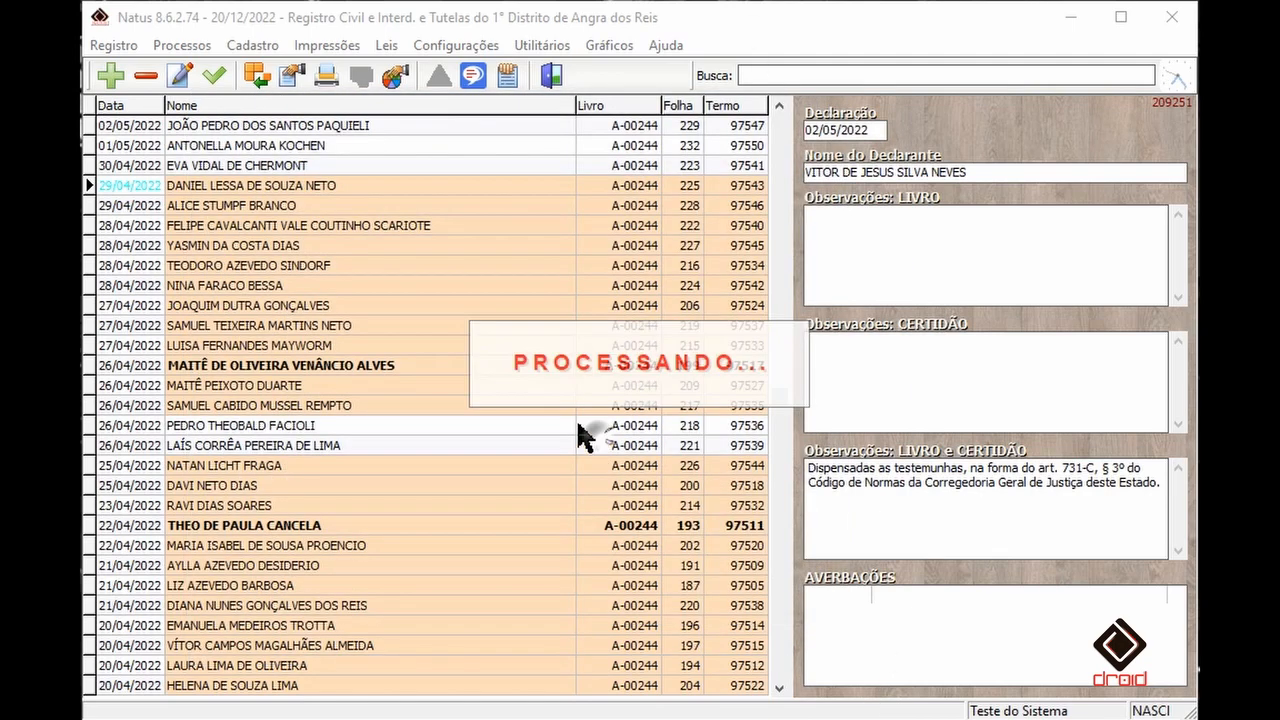
- Open the system settings dialog and close it without changes
click(470, 50)
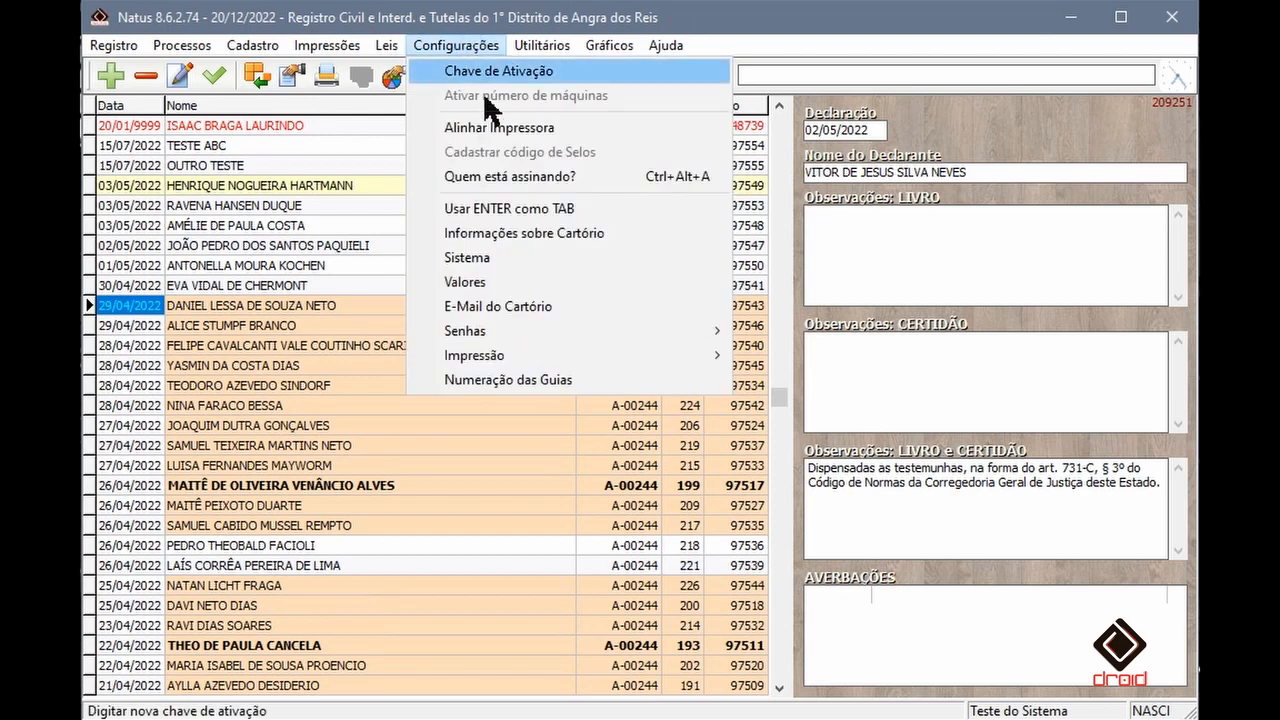
click(498, 250)
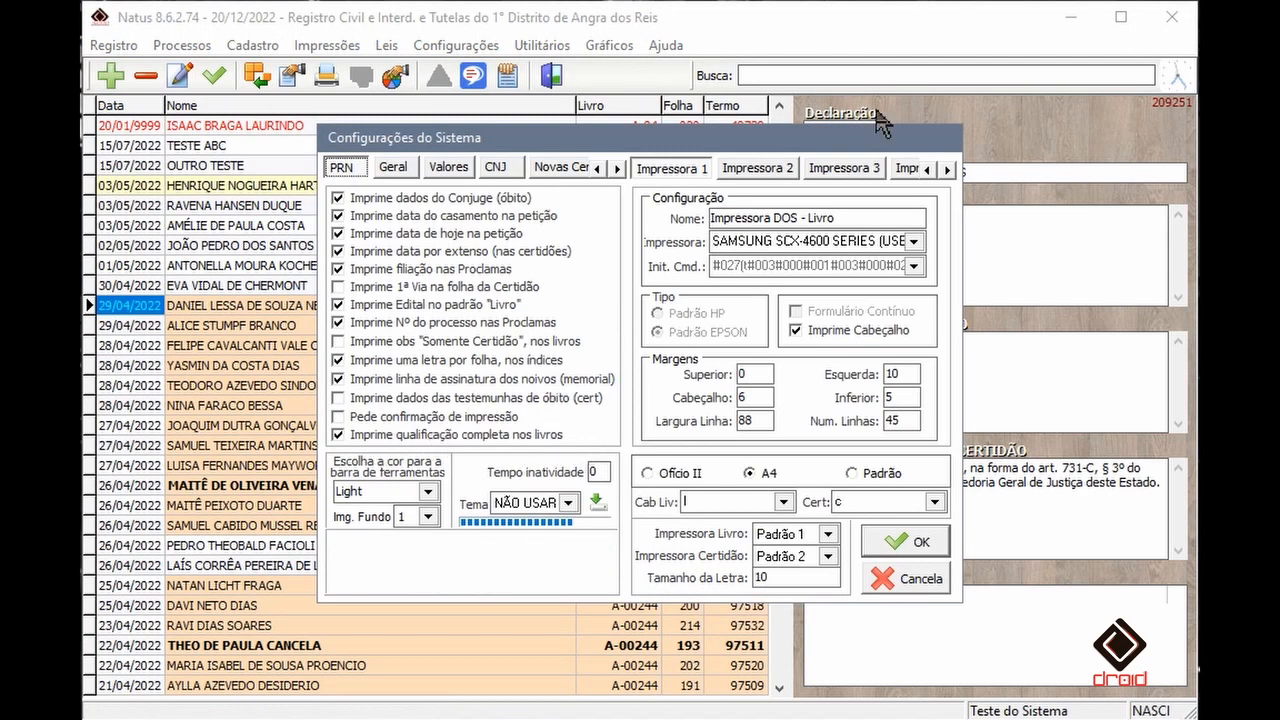
click(935, 585)
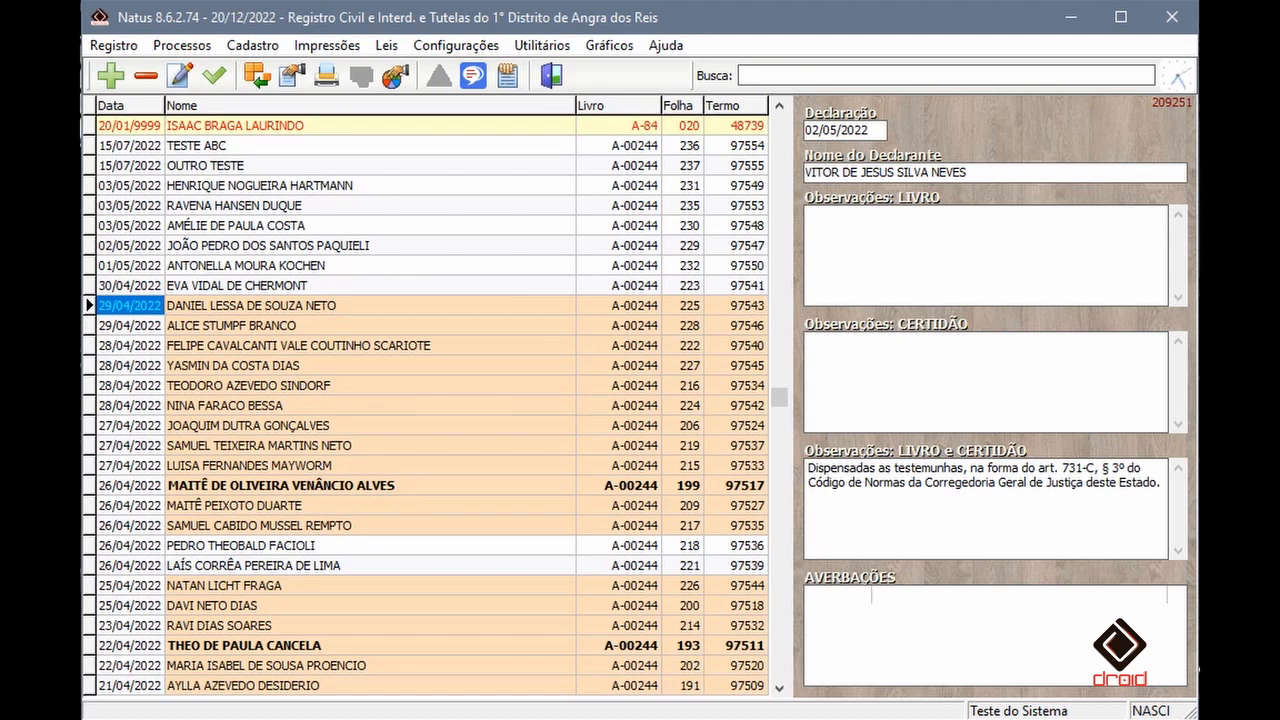
click(124, 289)
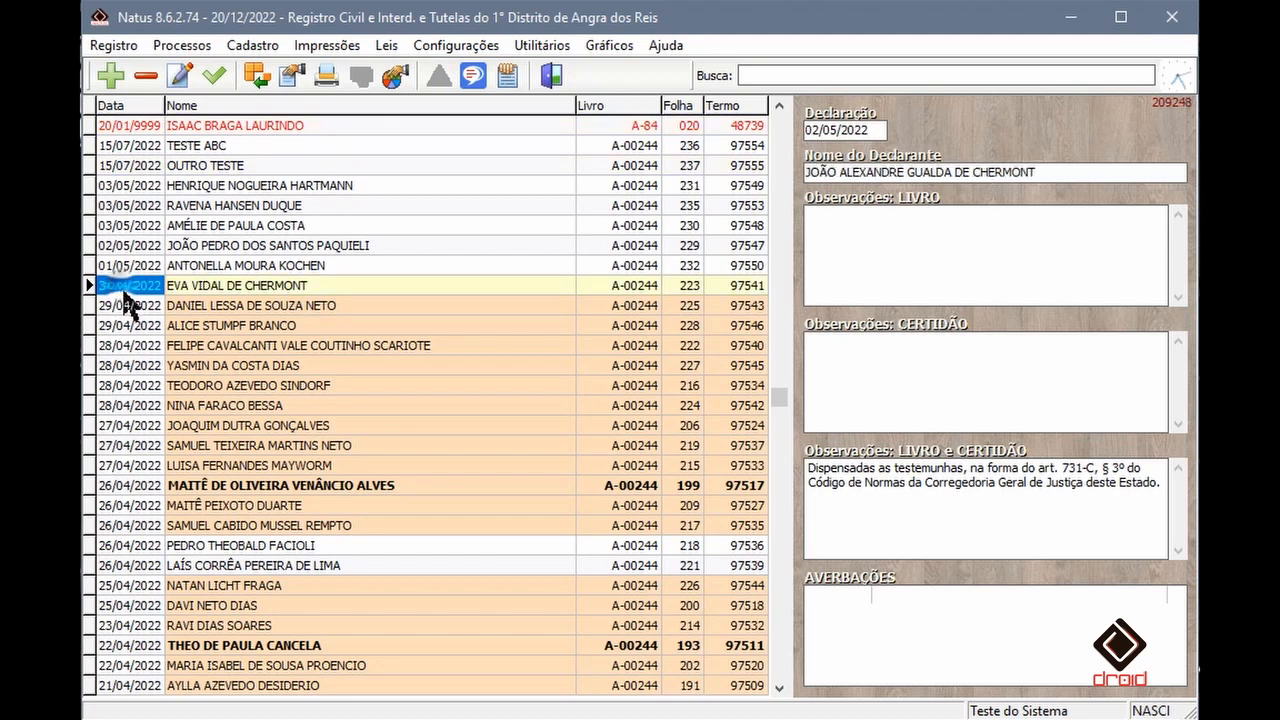
key(Down)
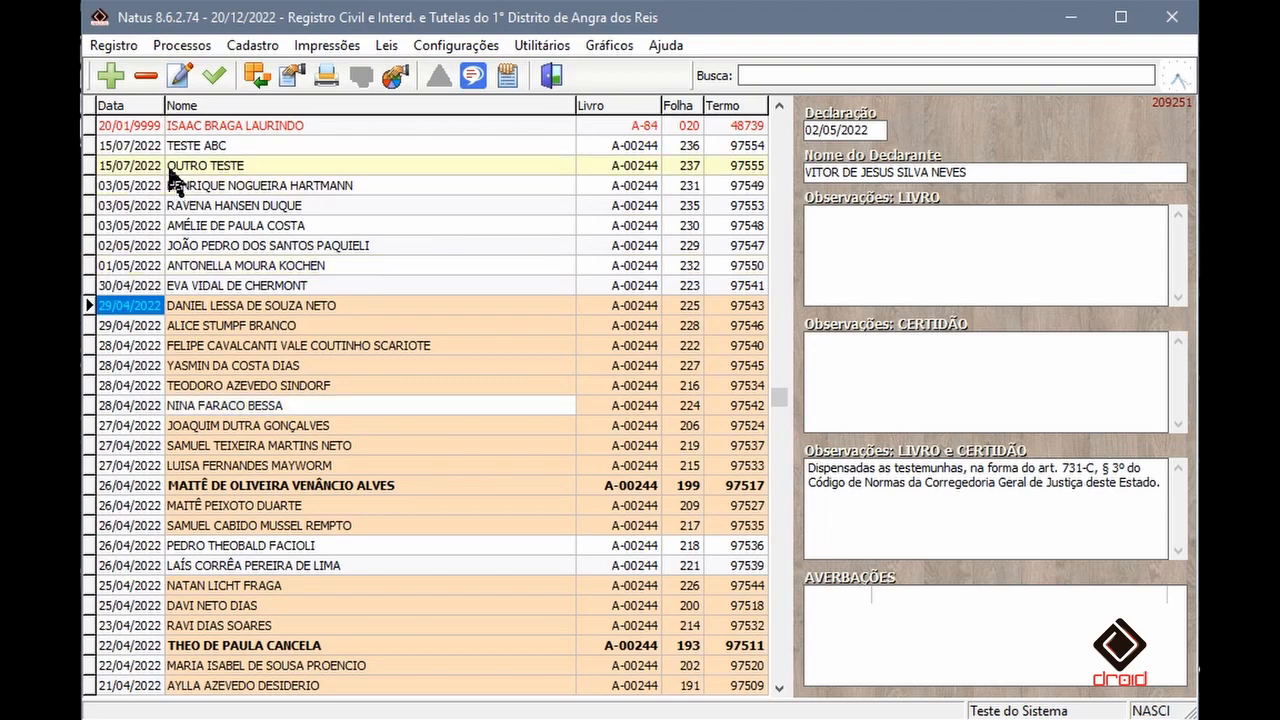
click(250, 205)
key(ctrl+p)
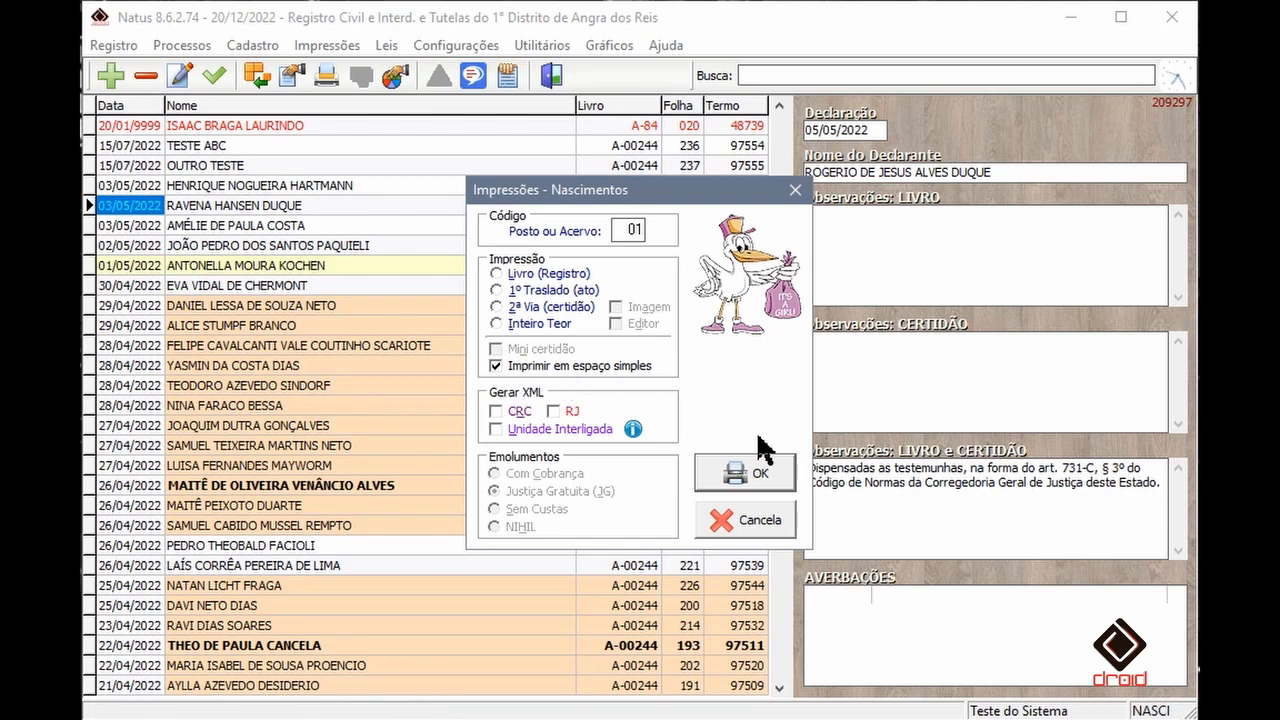
click(547, 276)
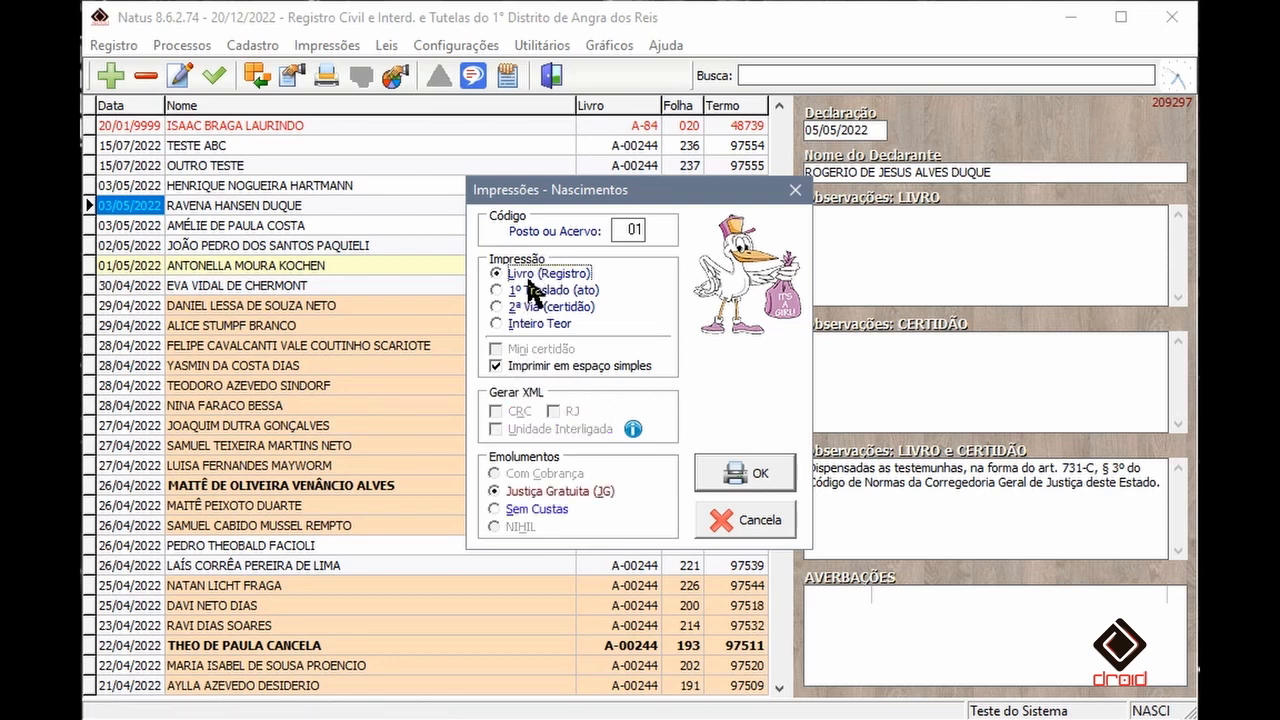
click(544, 323)
click(543, 308)
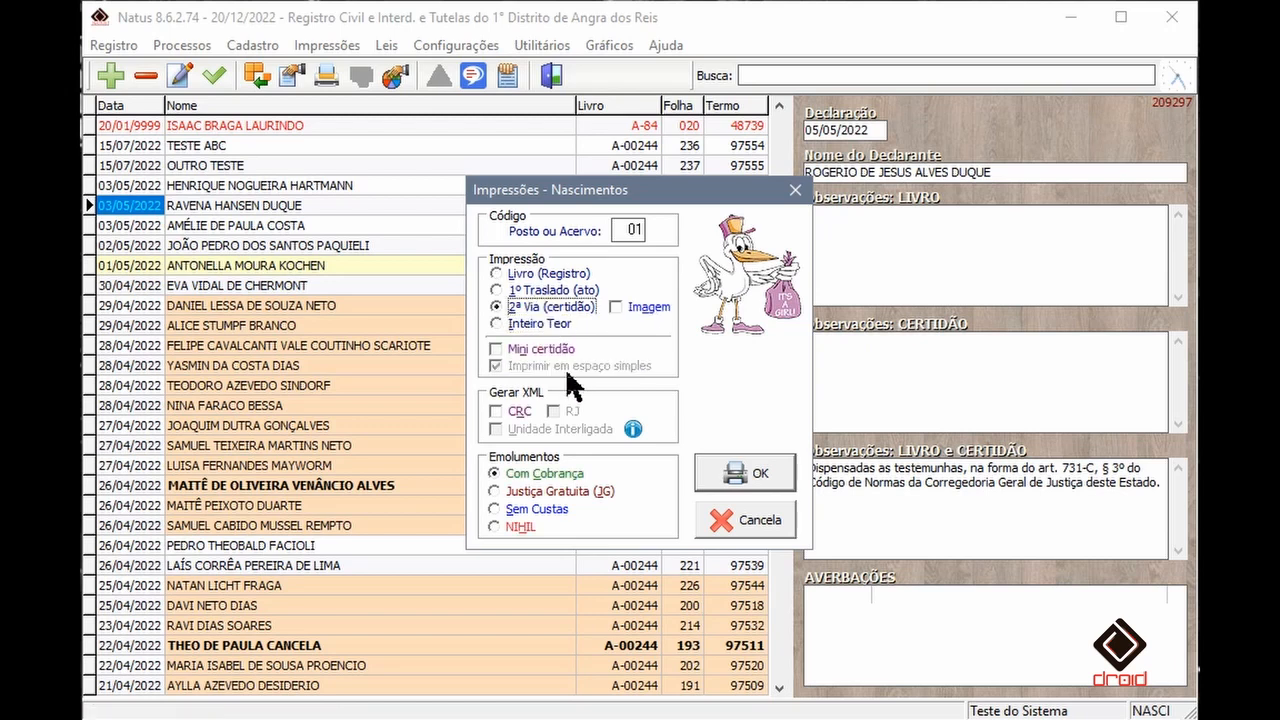
click(540, 273)
click(795, 190)
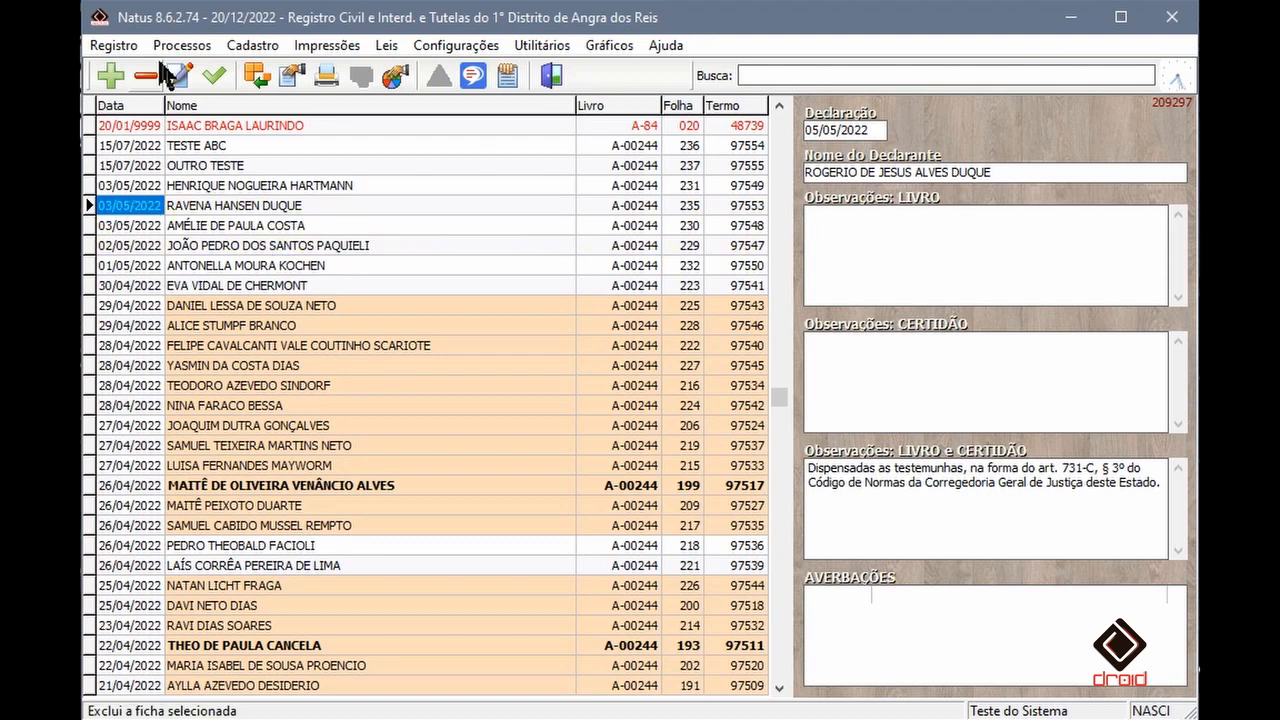
- Open the index spreadsheet import, choose Casamento, skip the first line, and load W:\BAUX01.csv
click(112, 45)
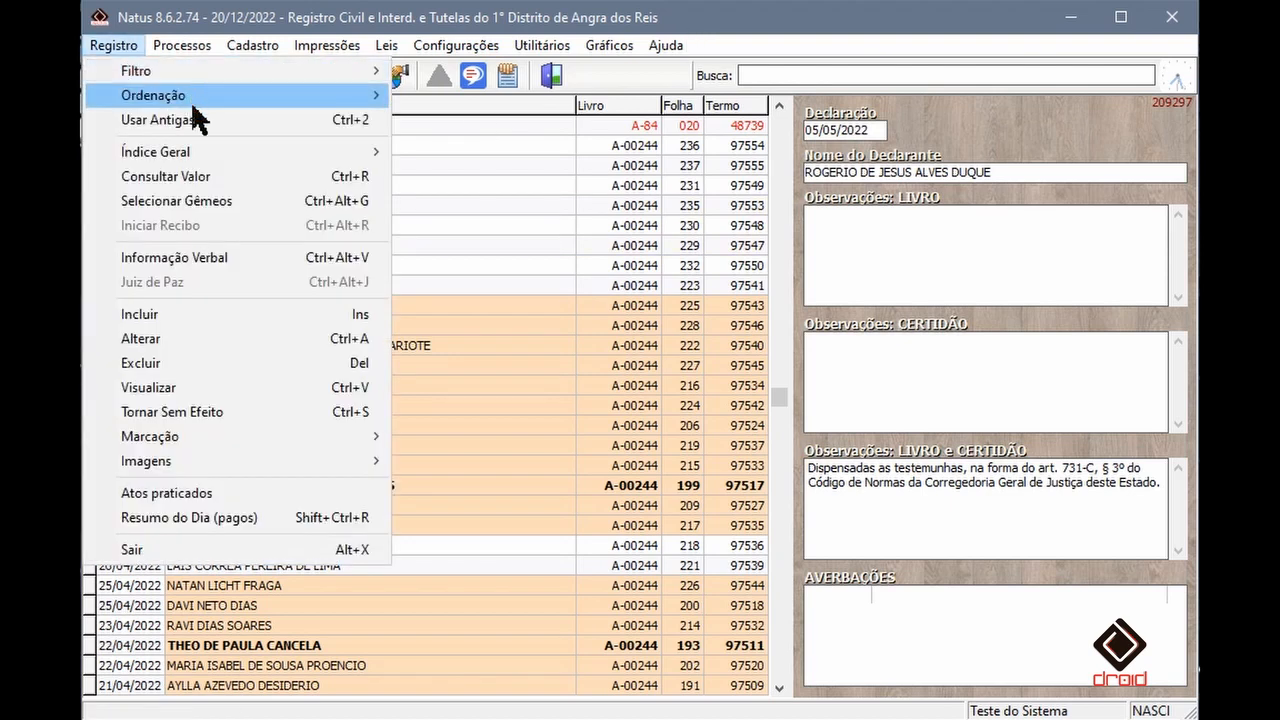
mouse_move(230, 160)
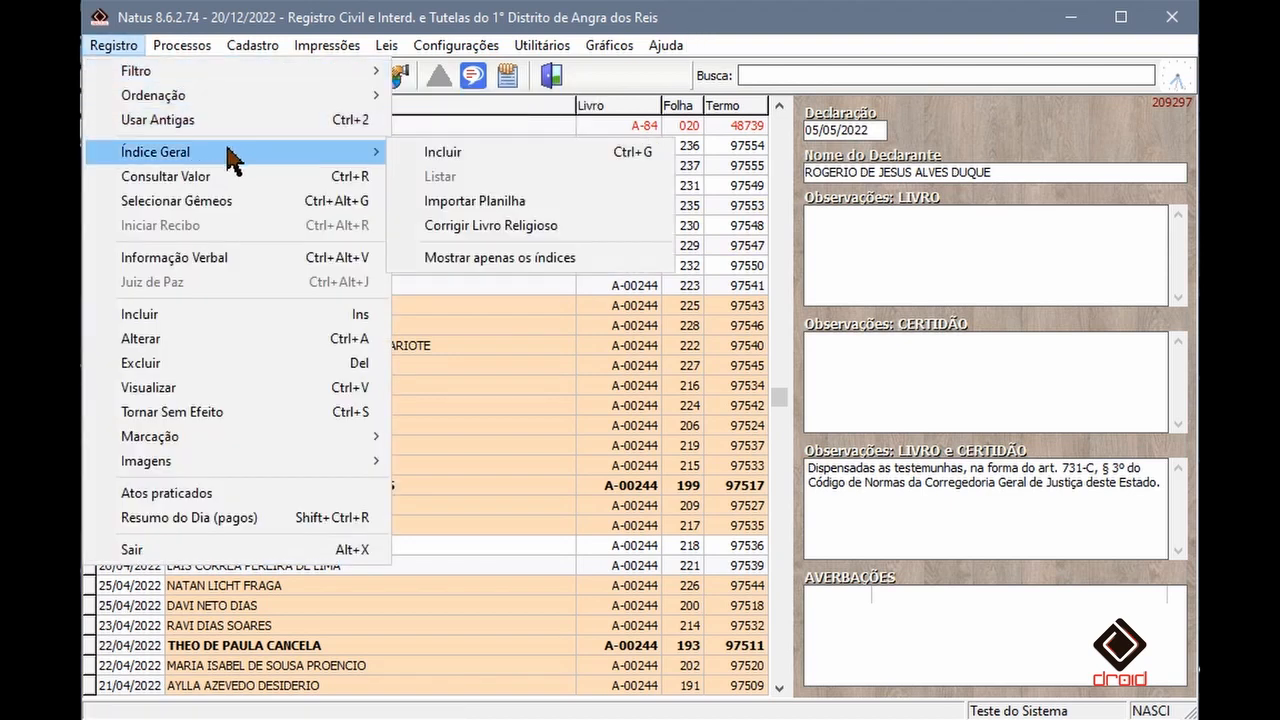
click(515, 201)
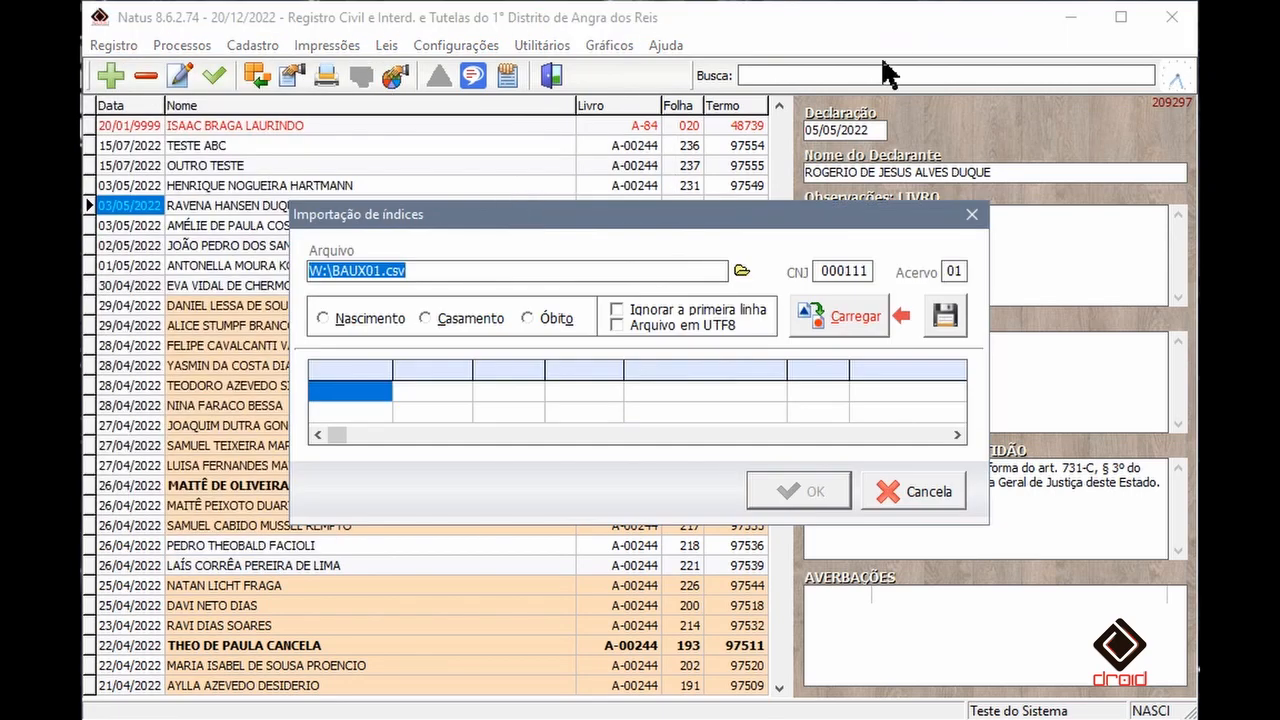
click(449, 320)
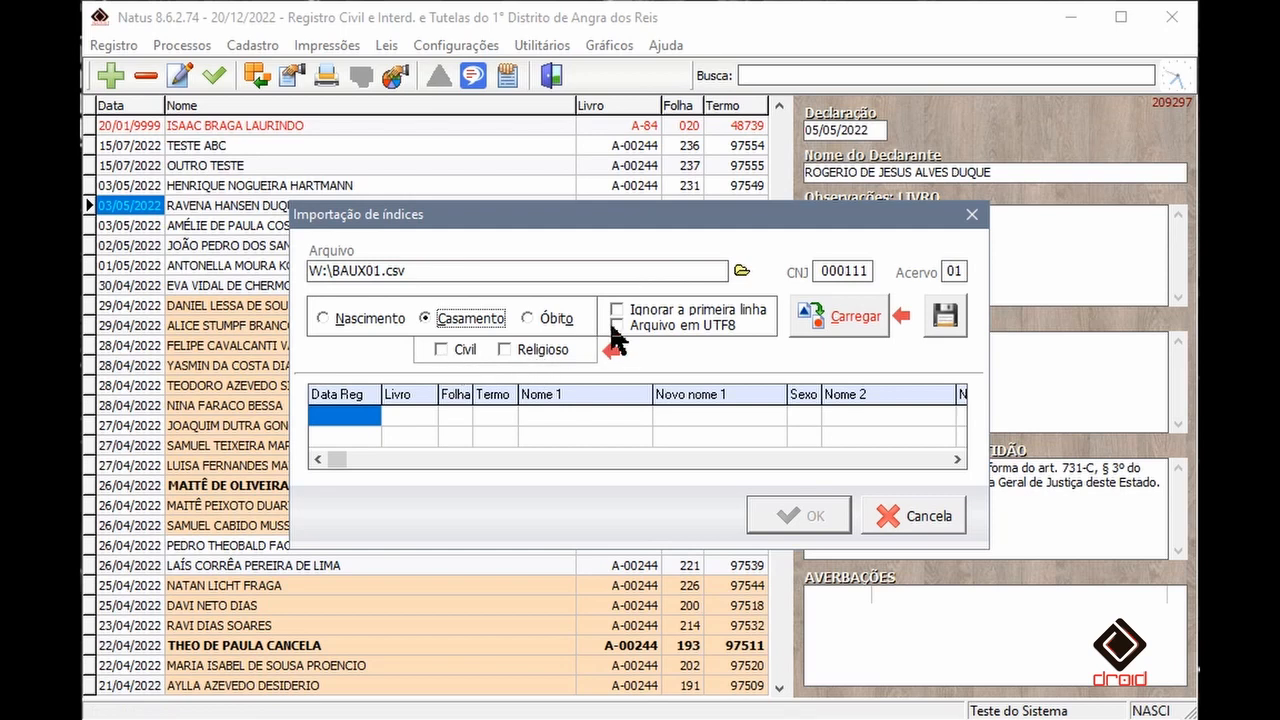
click(645, 316)
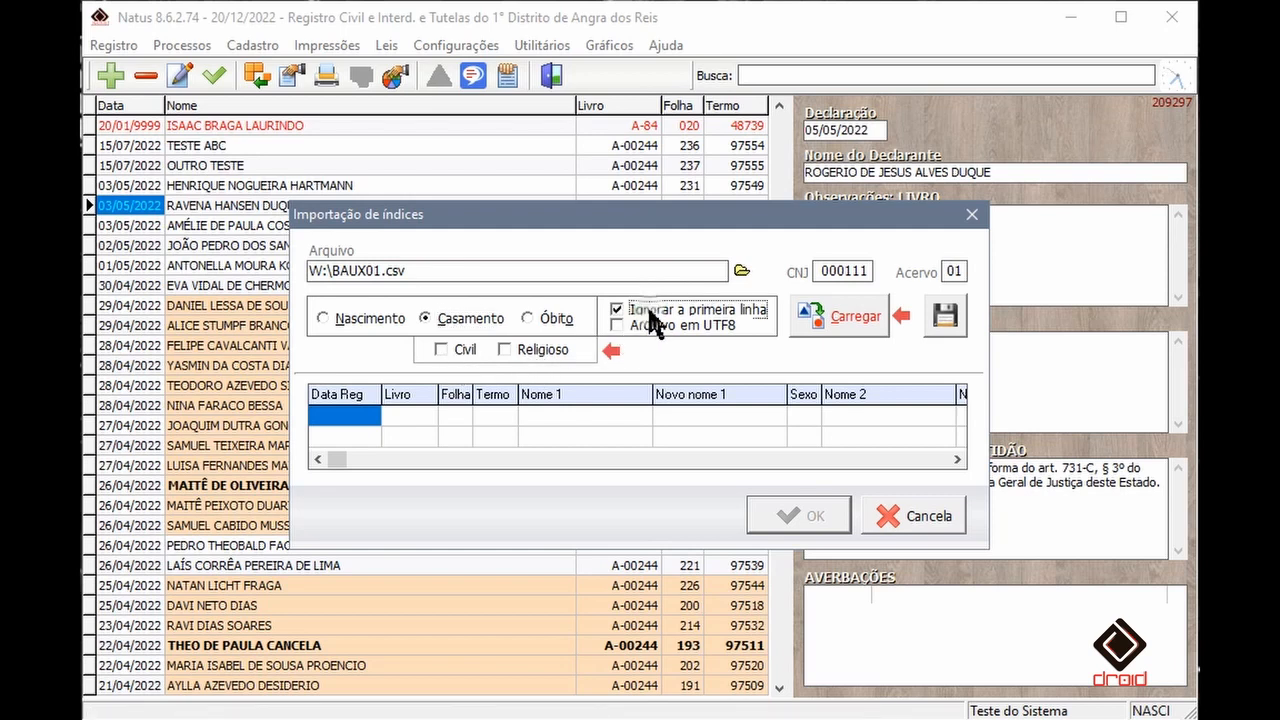
click(849, 337)
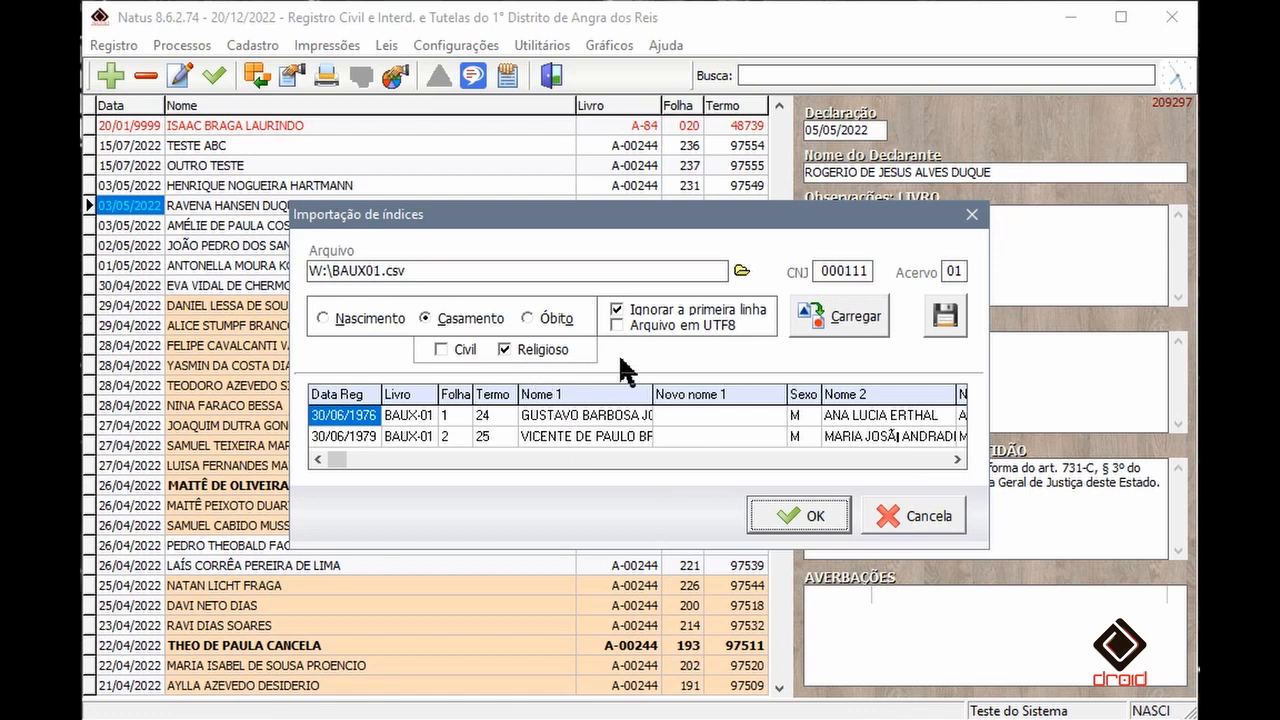
- Toggle the Civil marriage type, enable UTF-8 encoding, and cancel the index import
click(463, 352)
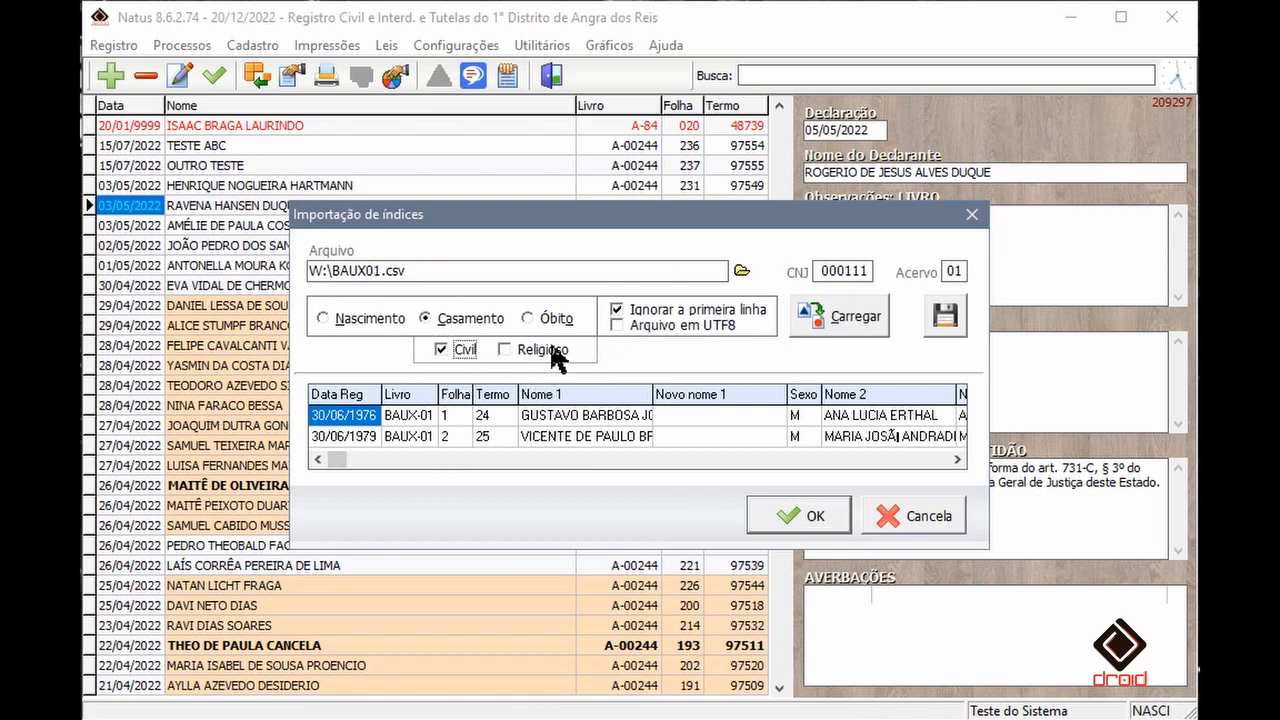
click(840, 330)
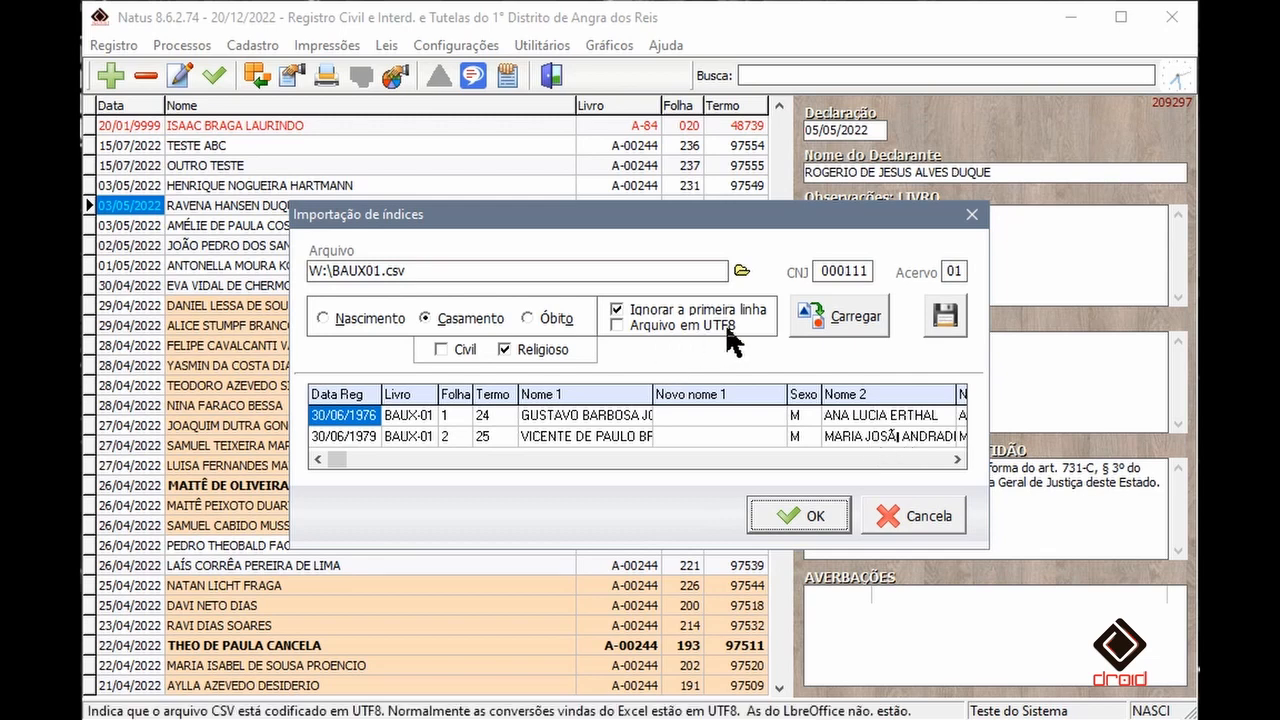
click(644, 328)
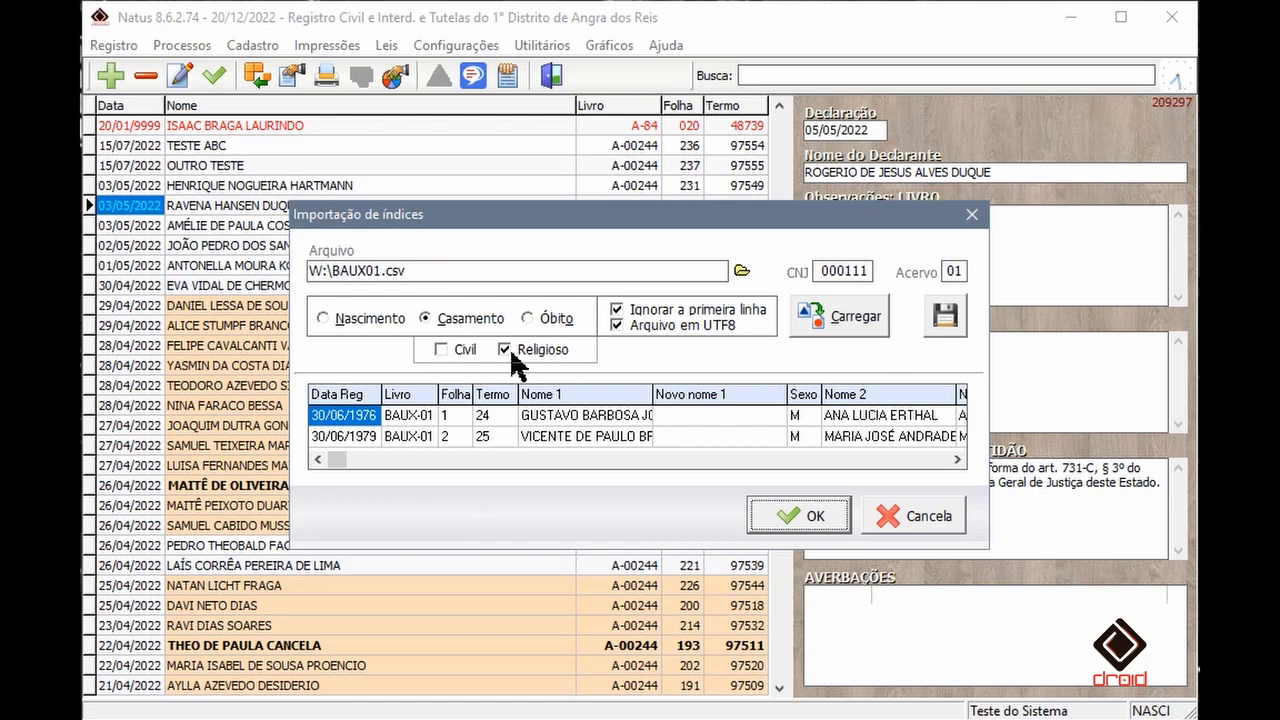
click(462, 350)
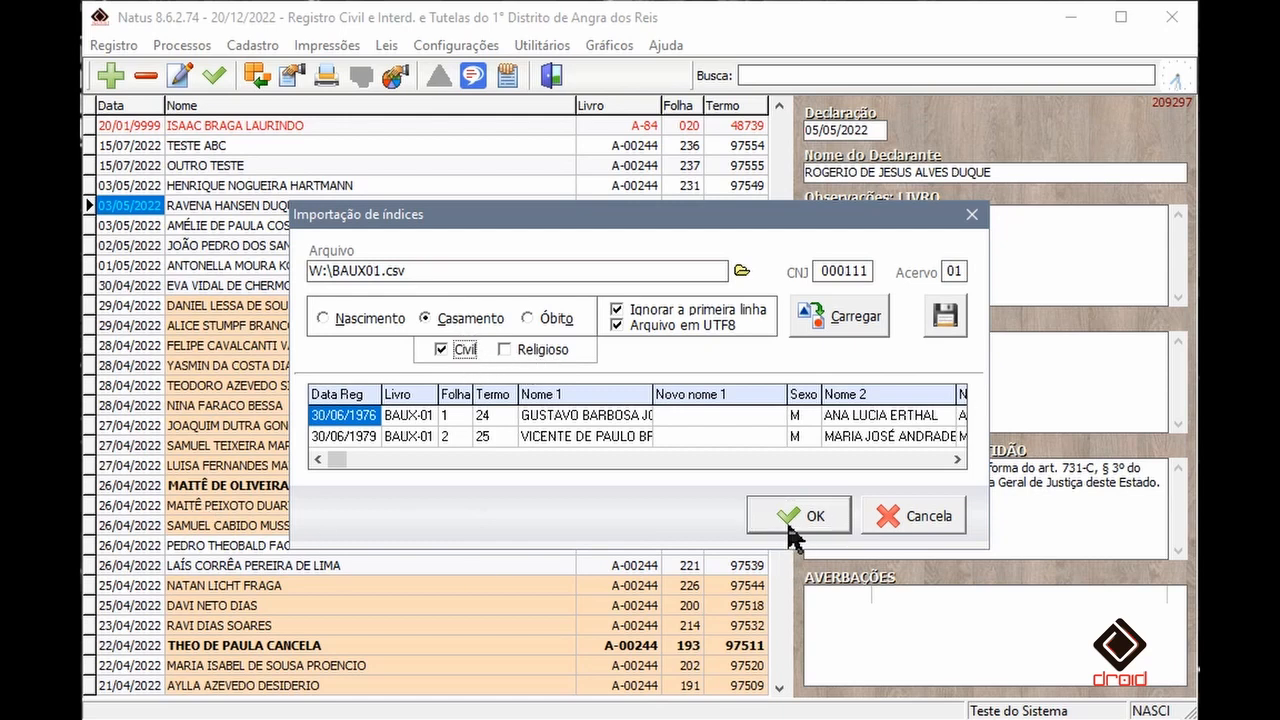
click(925, 520)
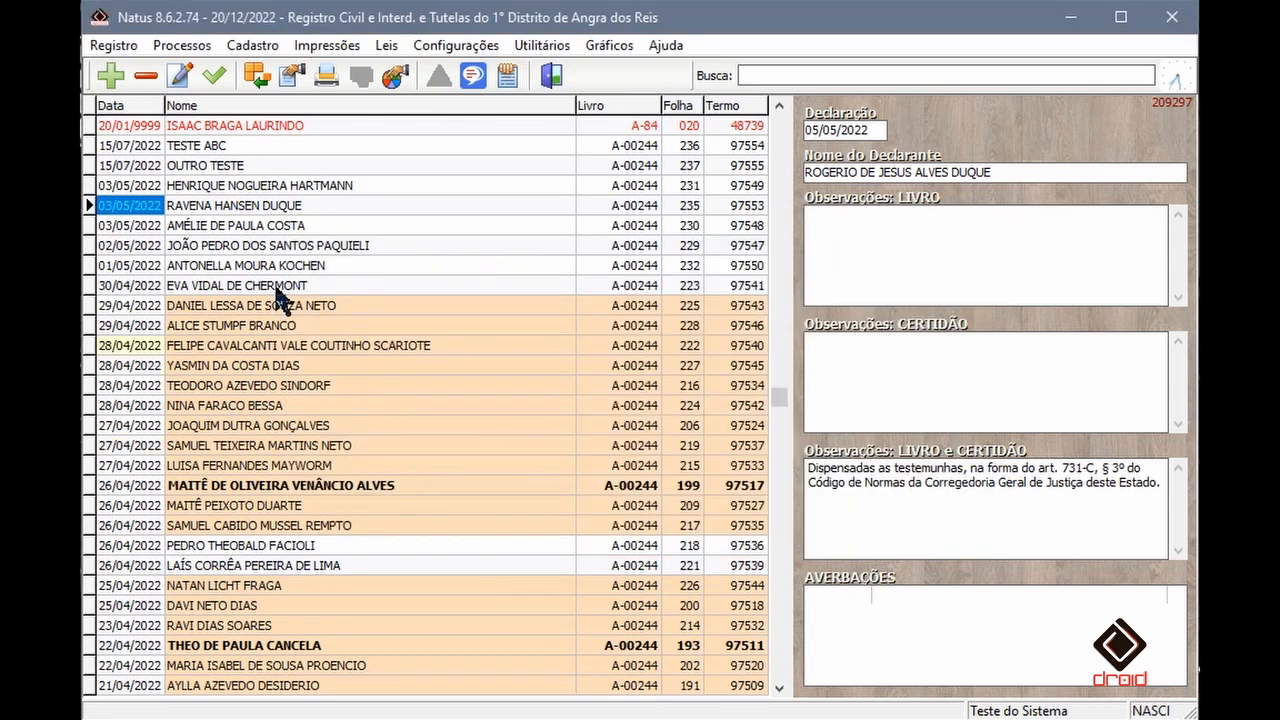
- Edit the socio-affective filiation of the record with term 97550 and set its RG issuer to IBA - Inst. Bras. de Atuários (34)
click(134, 227)
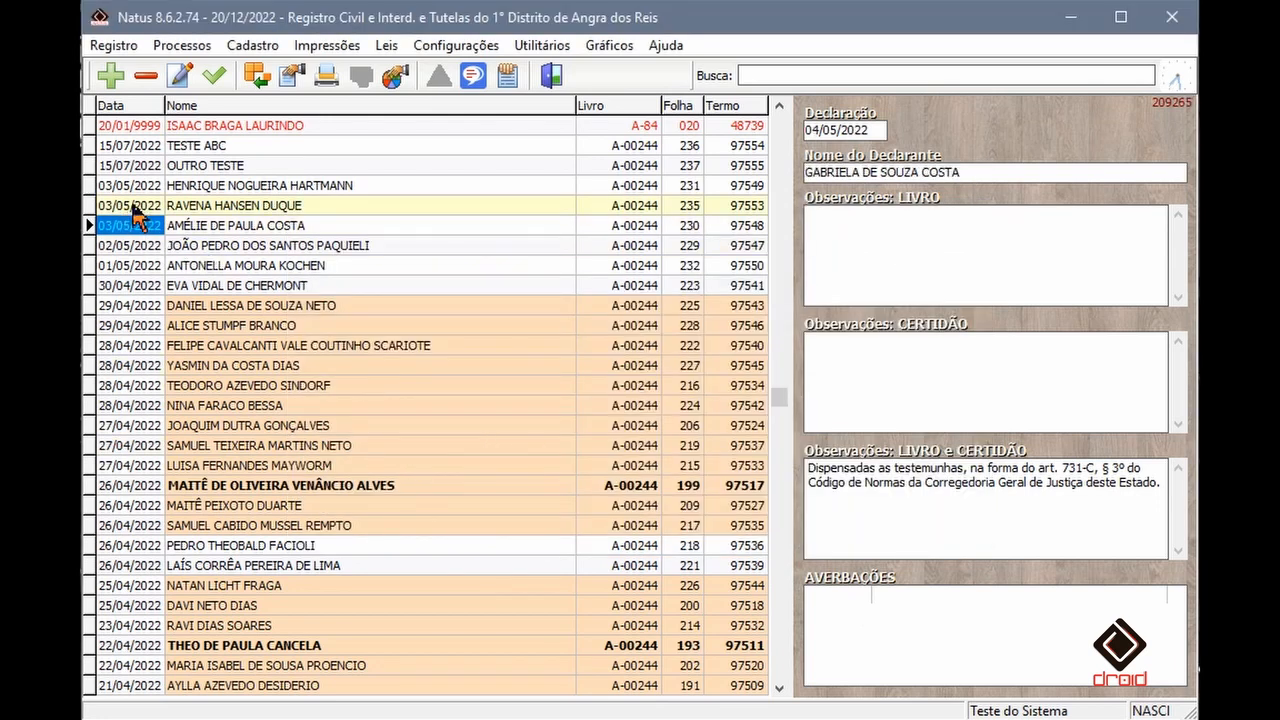
click(127, 266)
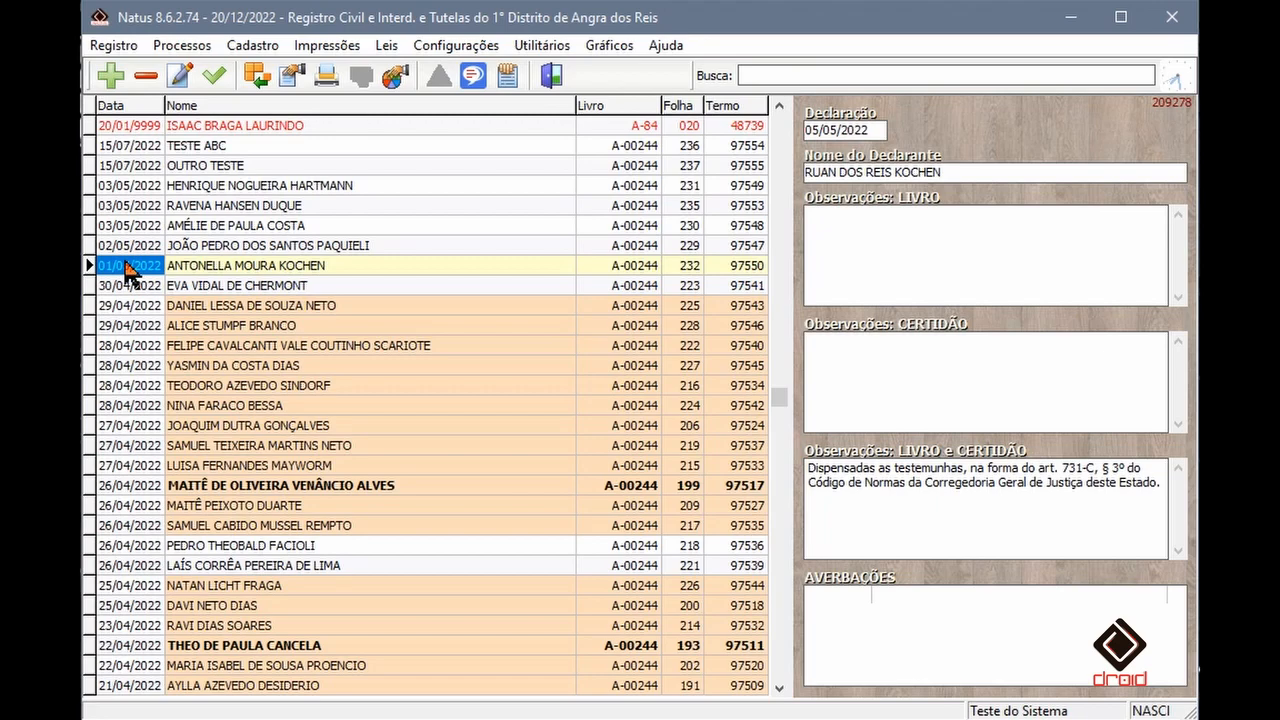
double_click(127, 266)
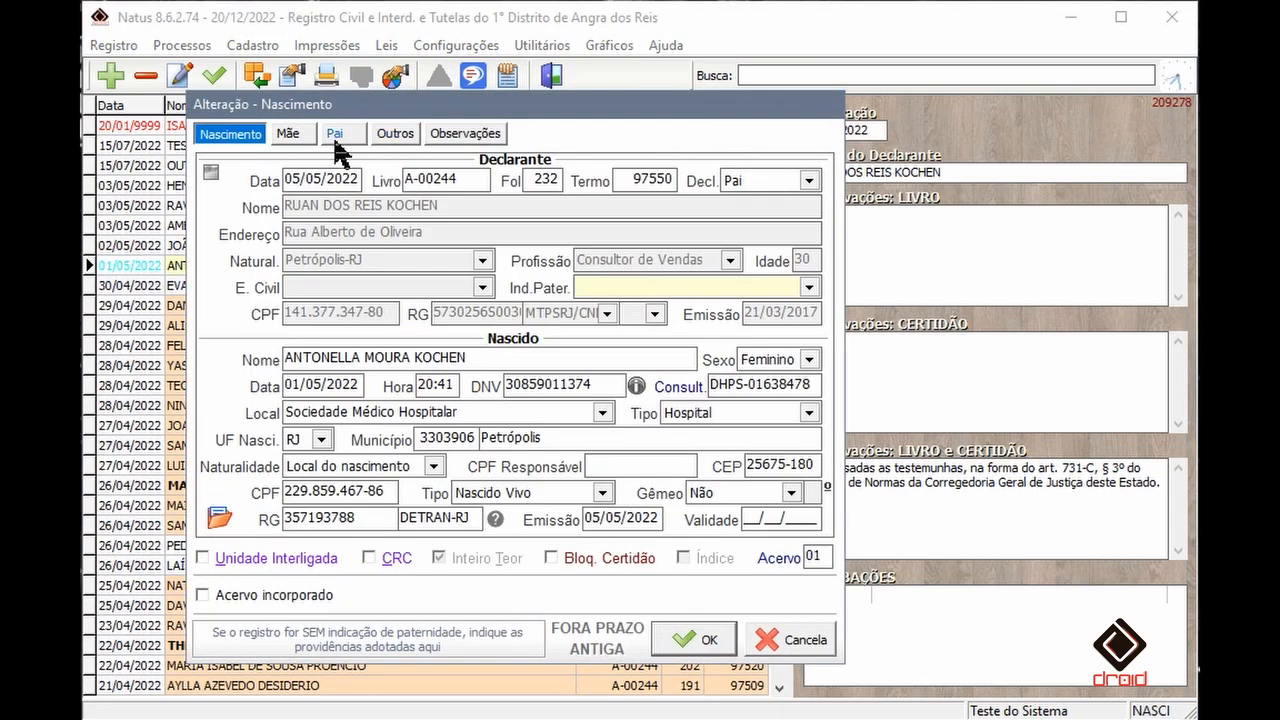
click(395, 138)
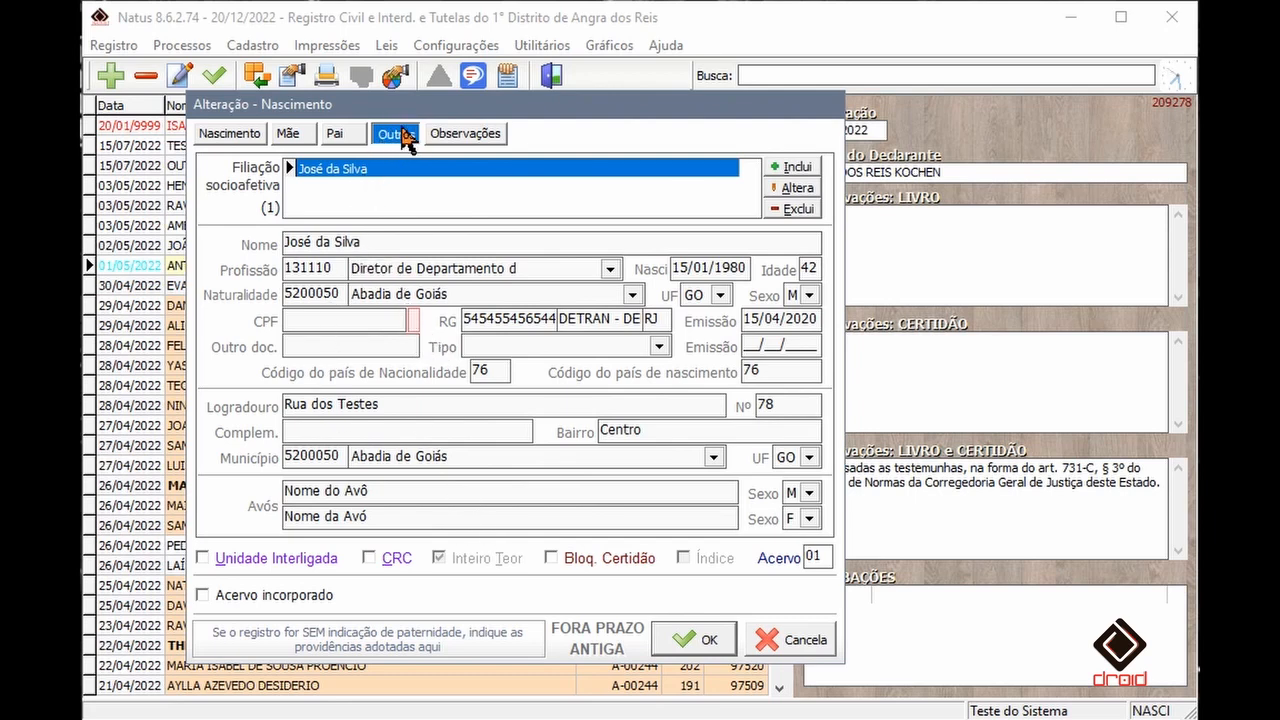
click(808, 192)
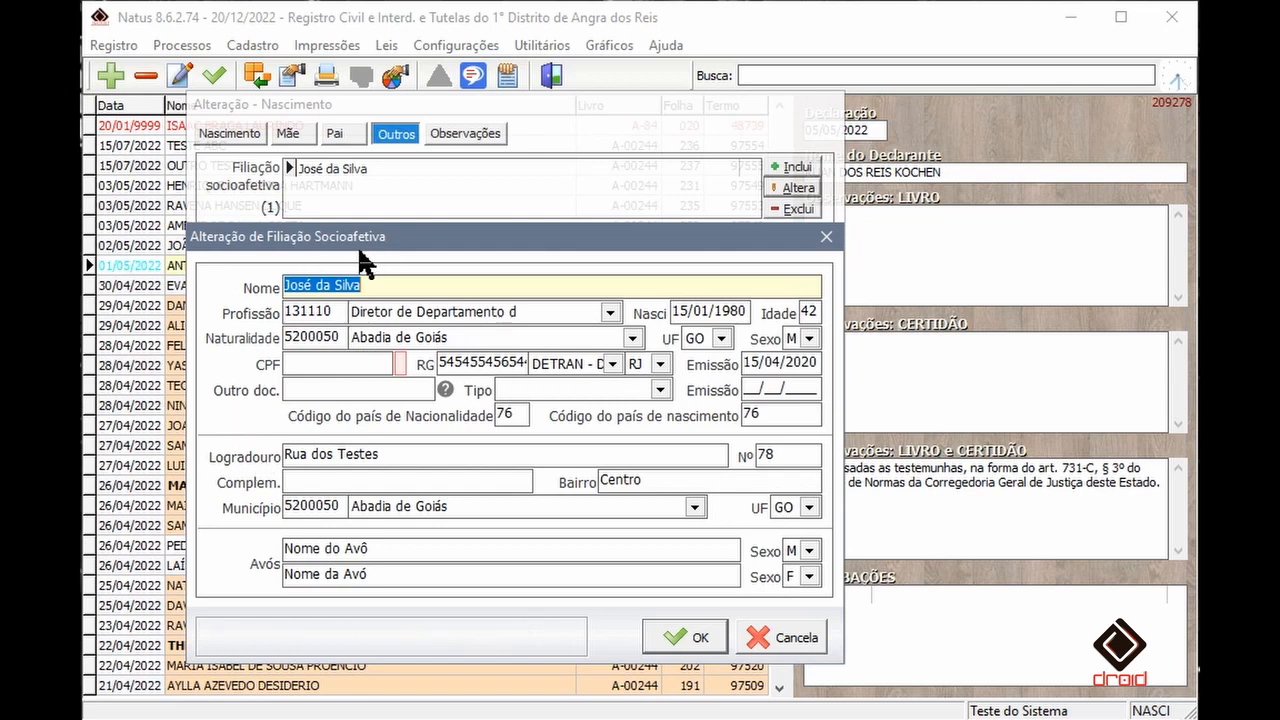
click(618, 364)
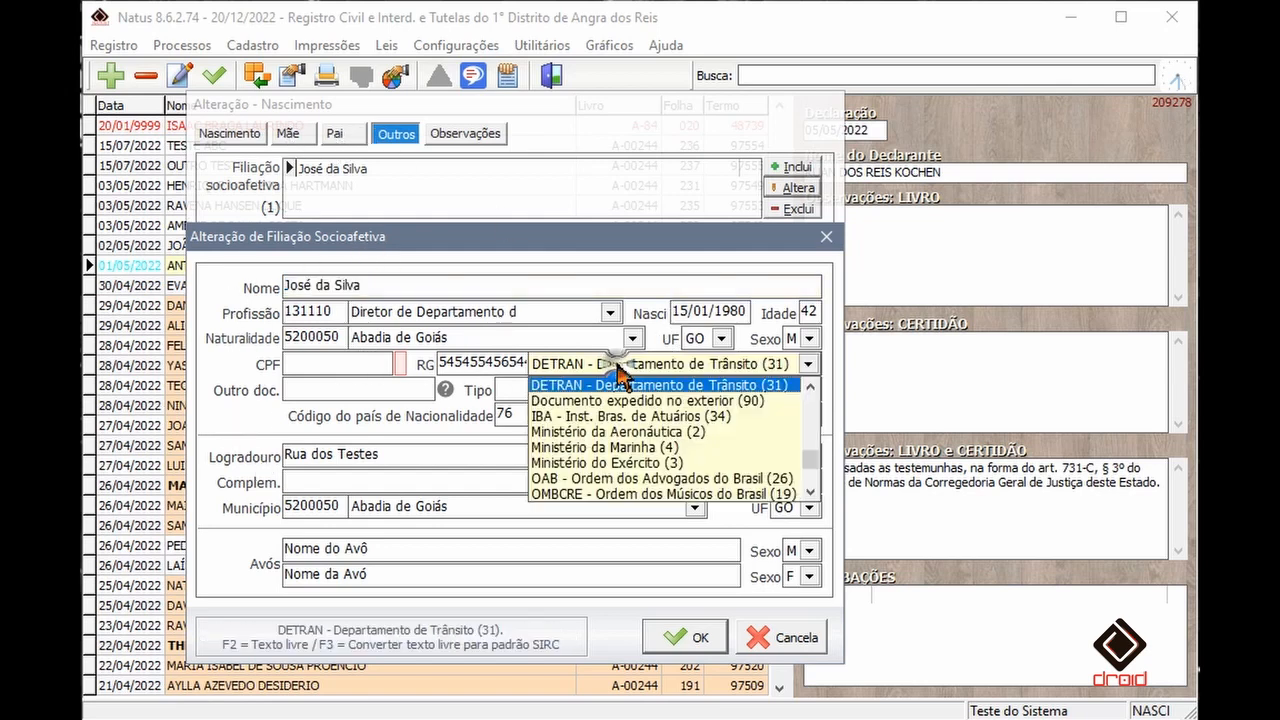
click(622, 416)
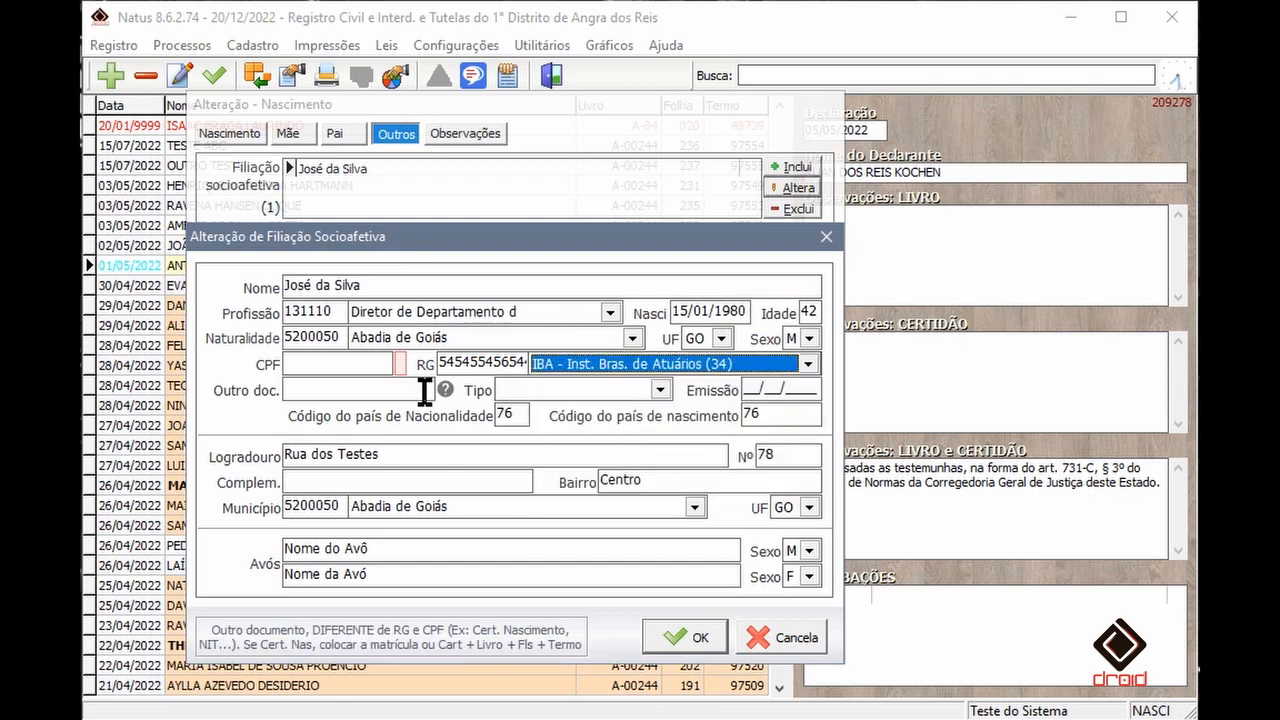
- Add an other document of type Título de Eleitor with the voter ID number for the socio-affective parent
click(420, 390)
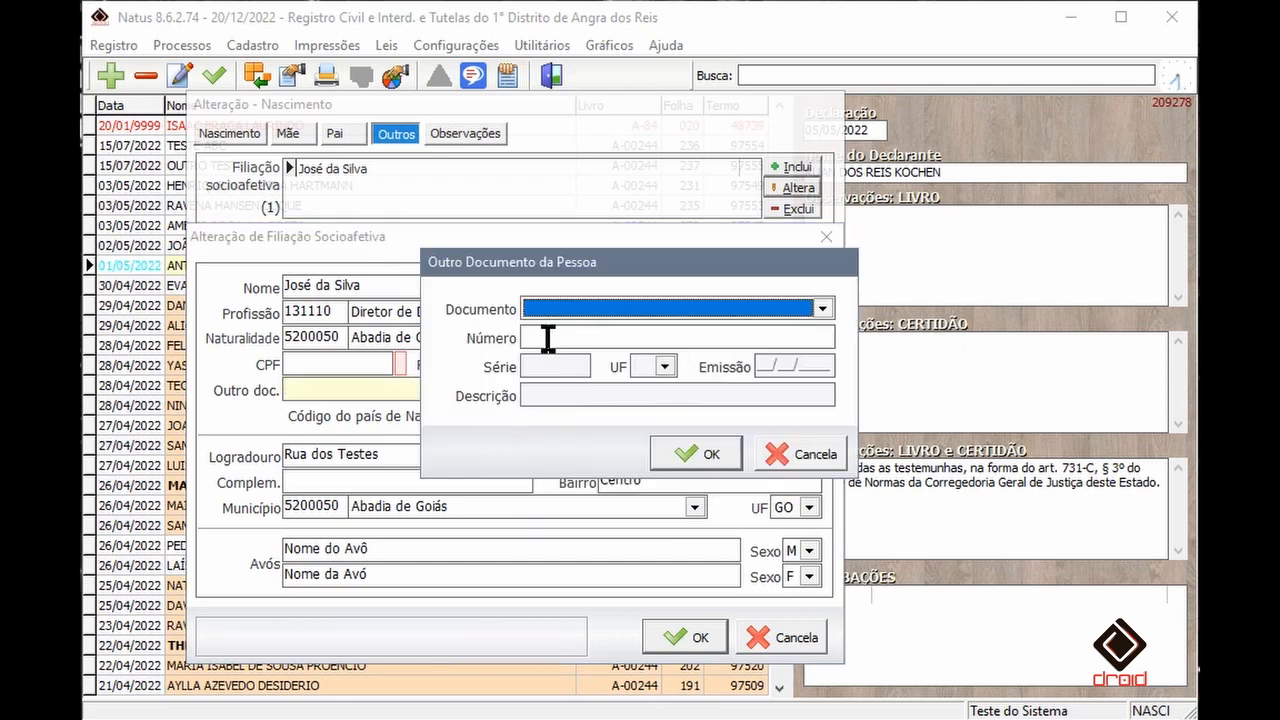
click(571, 308)
click(585, 376)
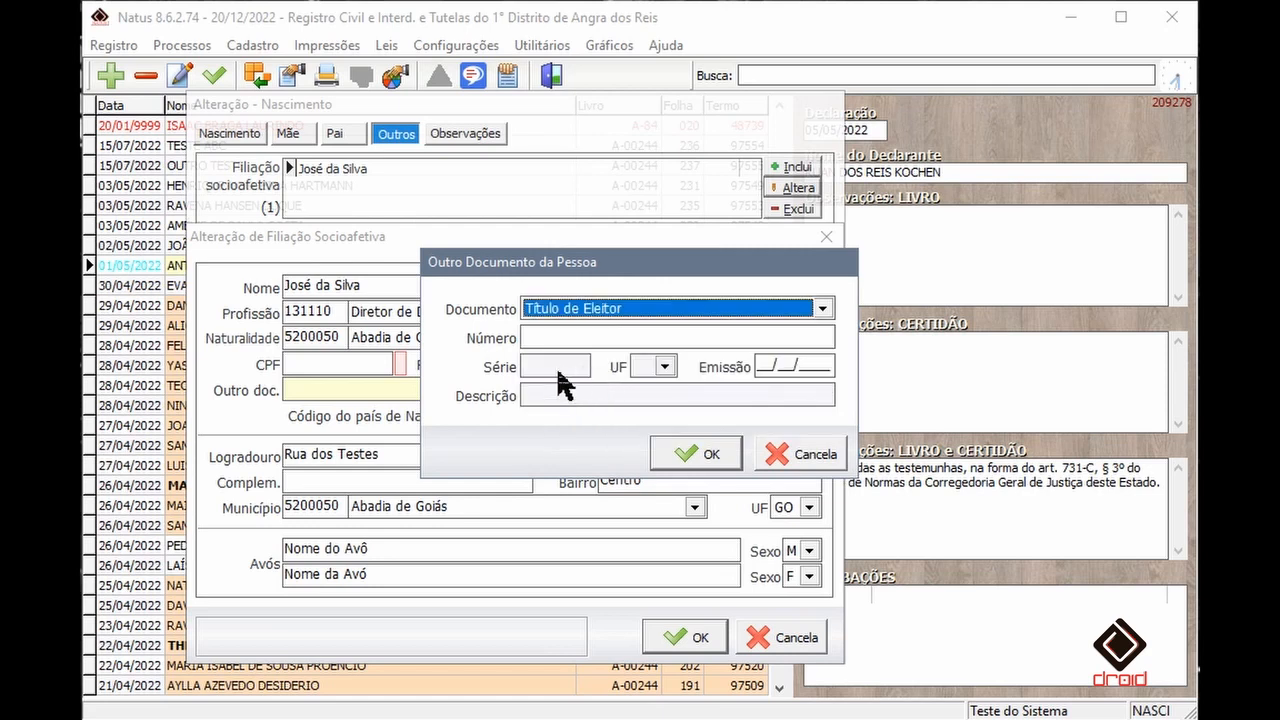
click(555, 337)
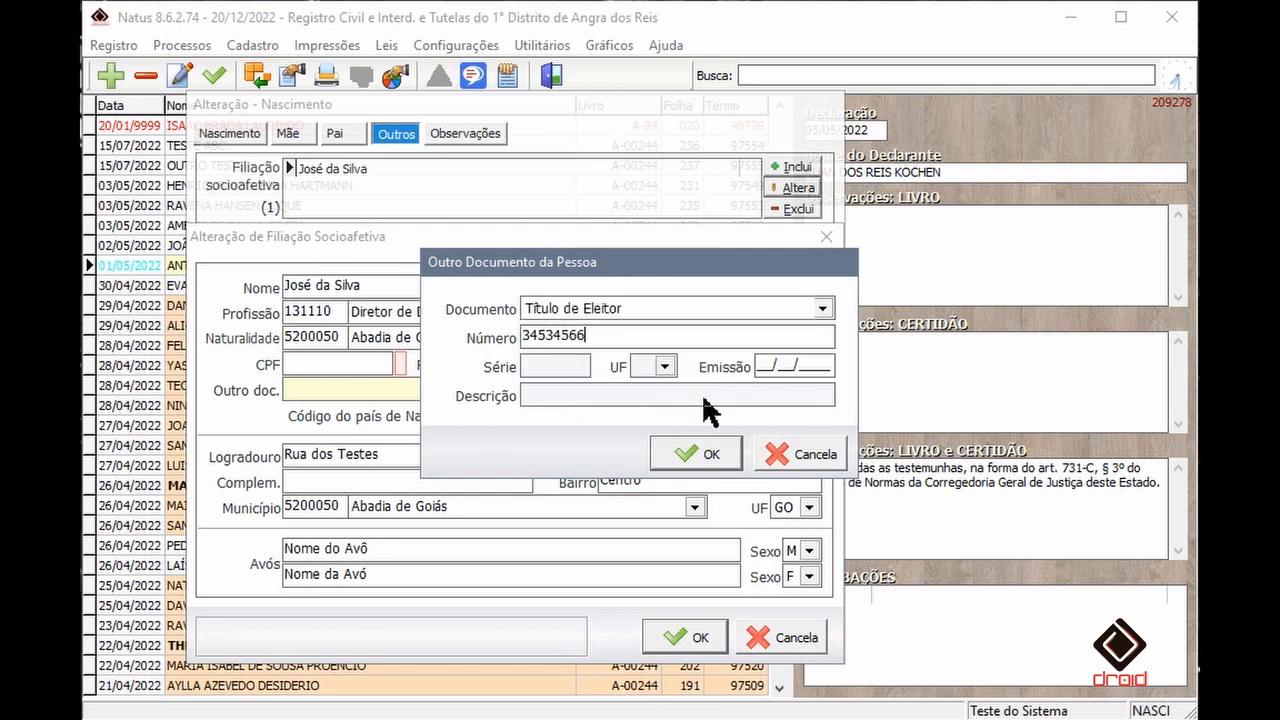
click(695, 458)
click(524, 413)
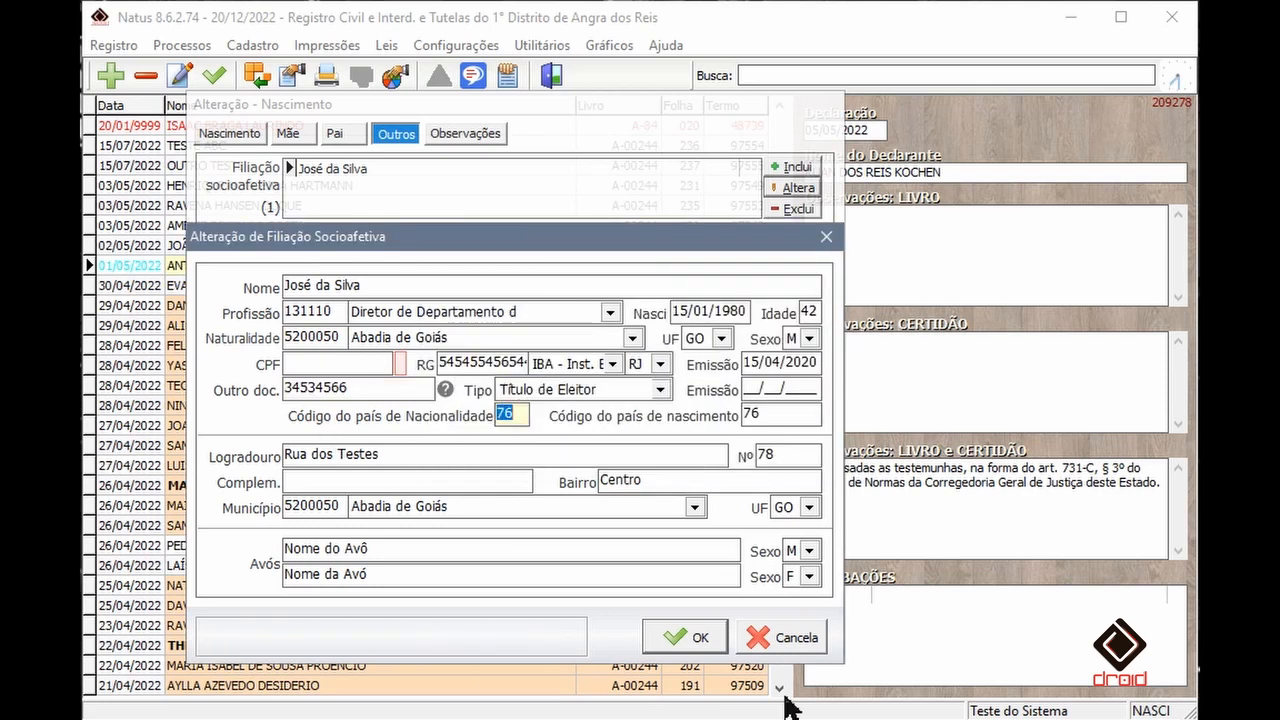